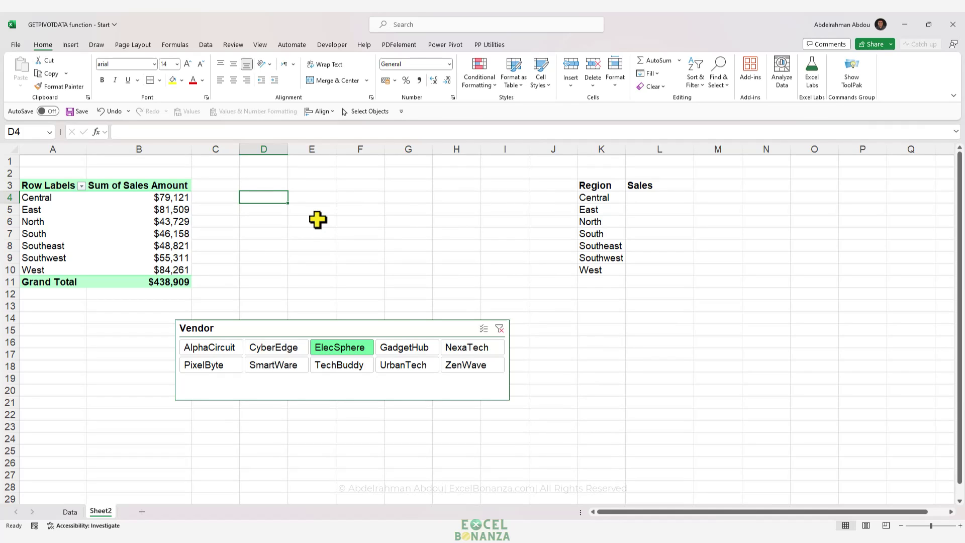
In cell D4, build a formula referencing the pivot table's Central sales amount and examine the generated GETPIVOTDATA syntax.
text(=)
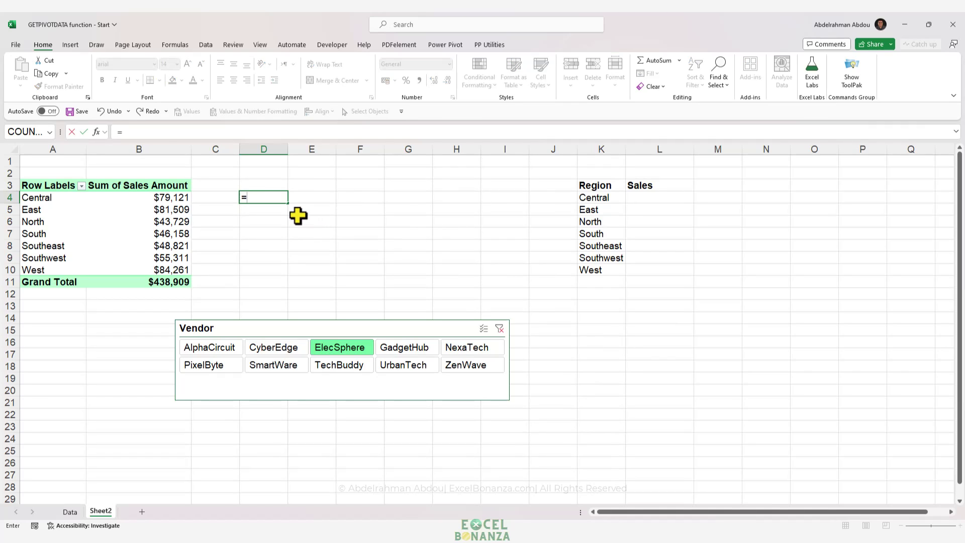
click(148, 198)
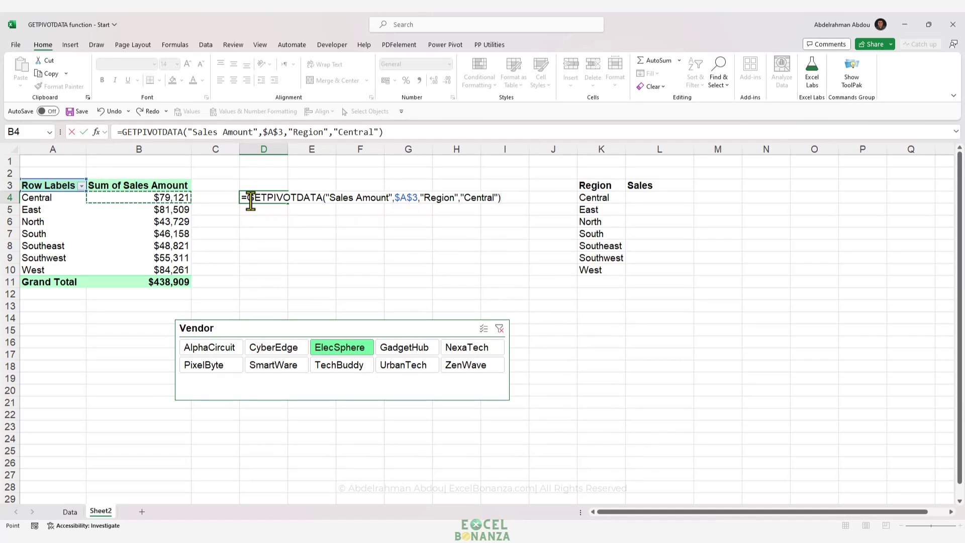
drag(122, 135, 425, 134)
click(415, 134)
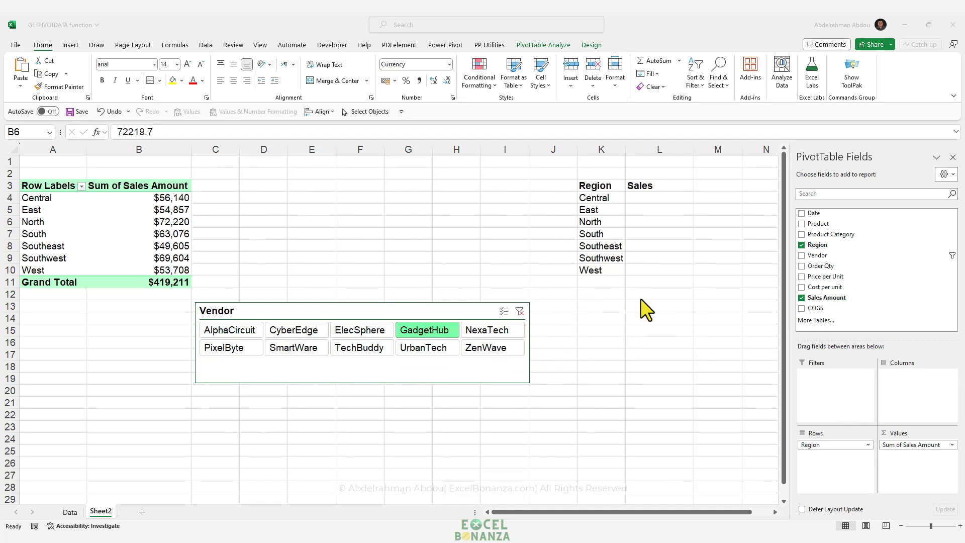
Review the pivot table's source data and its table properties on the Data sheet, and return to Sheet2.
click(151, 224)
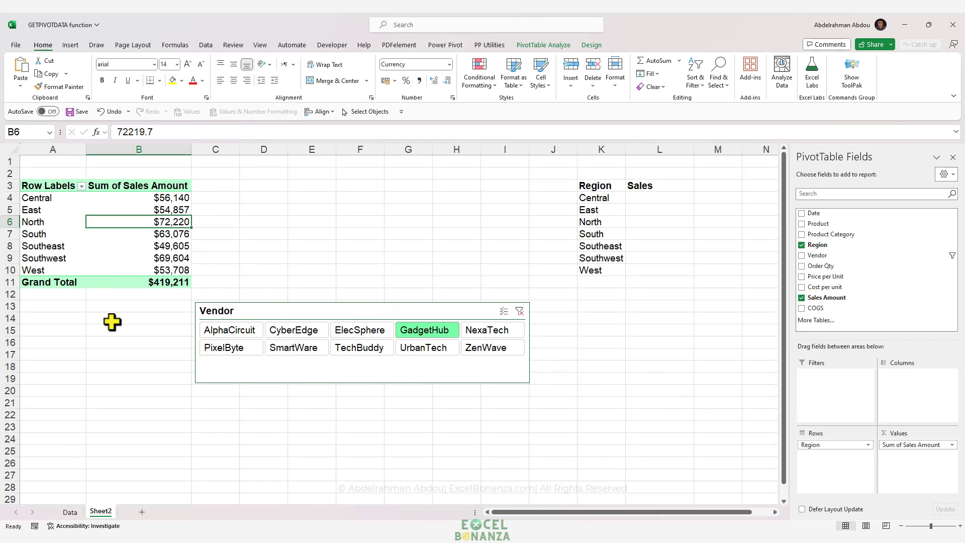
click(69, 512)
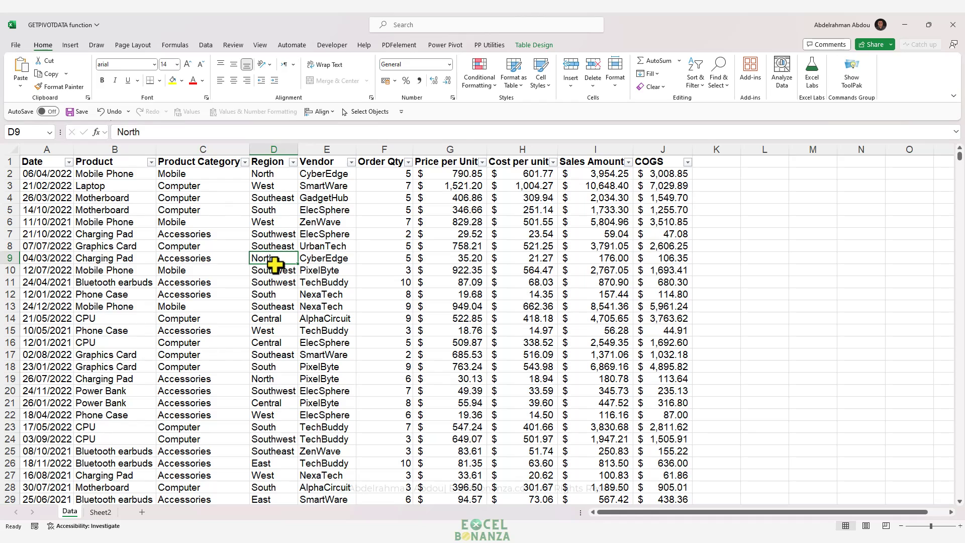
click(534, 46)
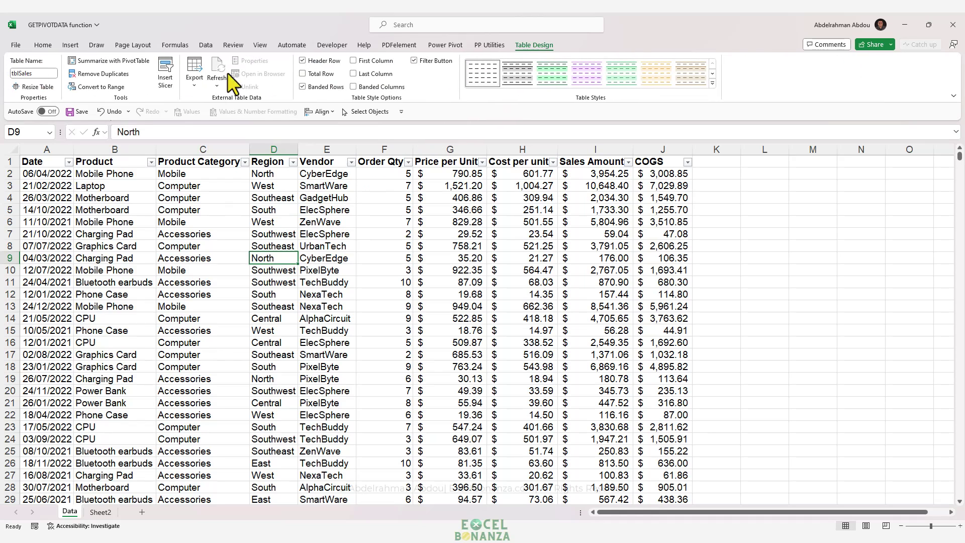
key(ctrl+Page_Down)
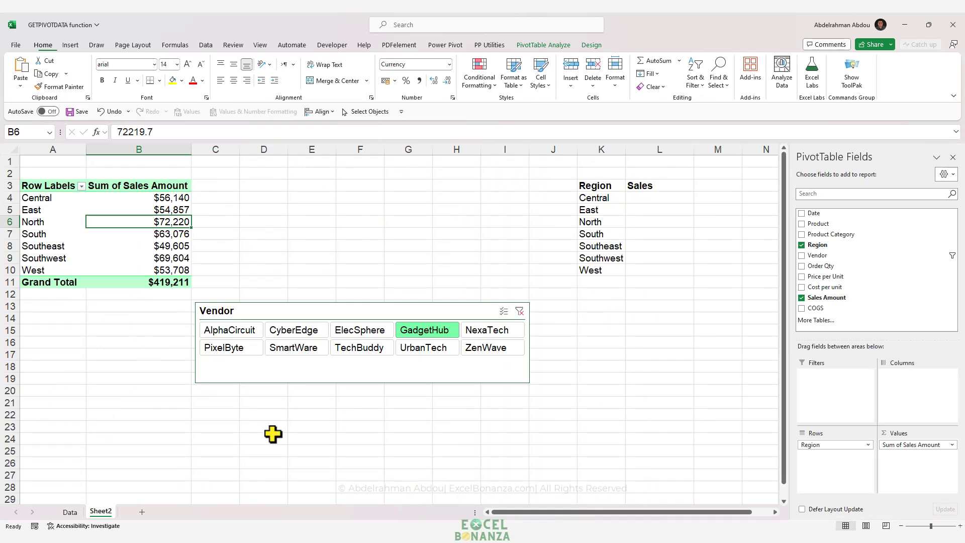
Move the Vendor slicer slightly lower beneath the pivot table.
drag(396, 316, 396, 325)
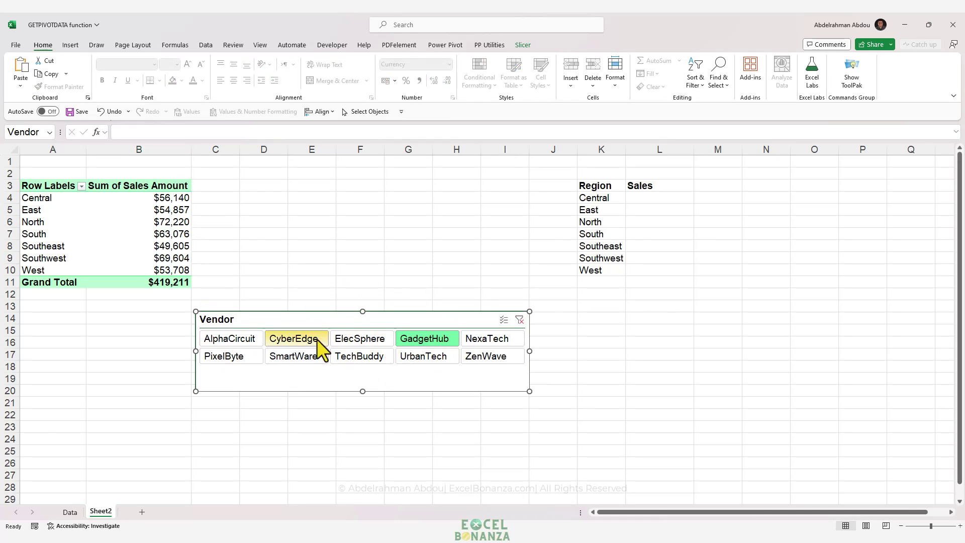
click(168, 246)
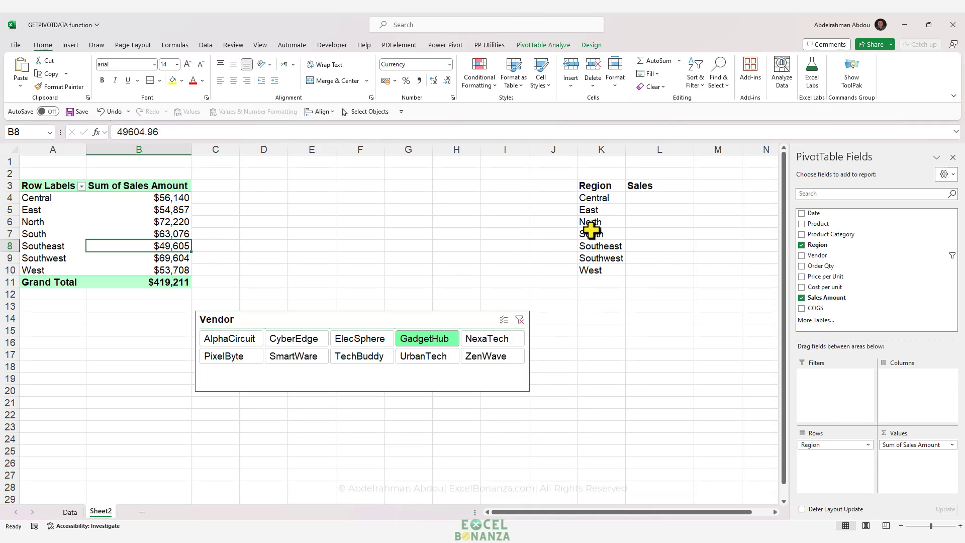
drag(593, 189, 633, 272)
click(618, 290)
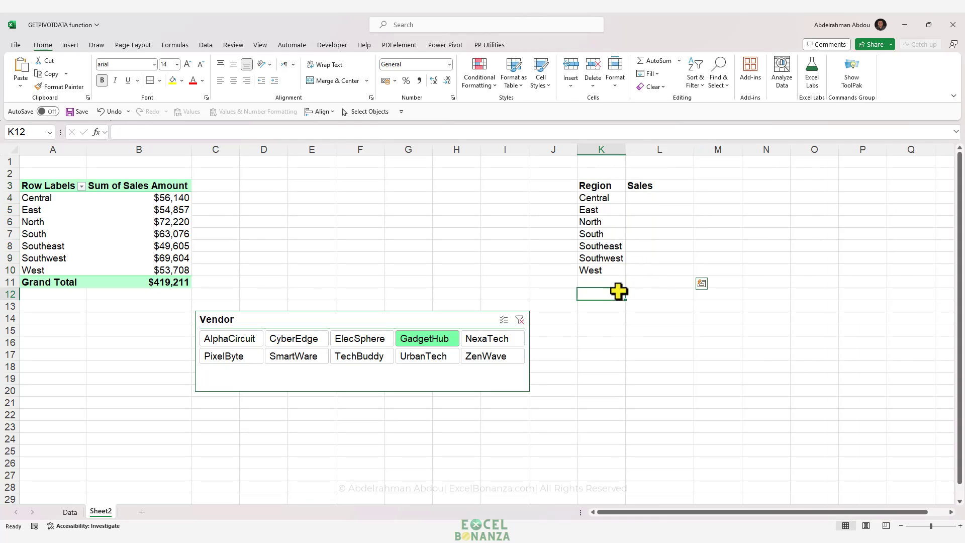
click(654, 198)
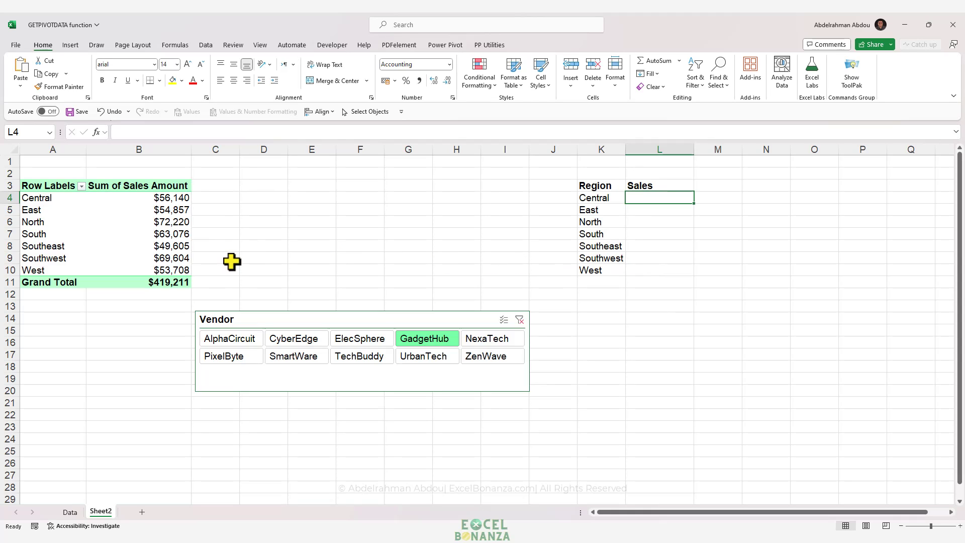
click(174, 223)
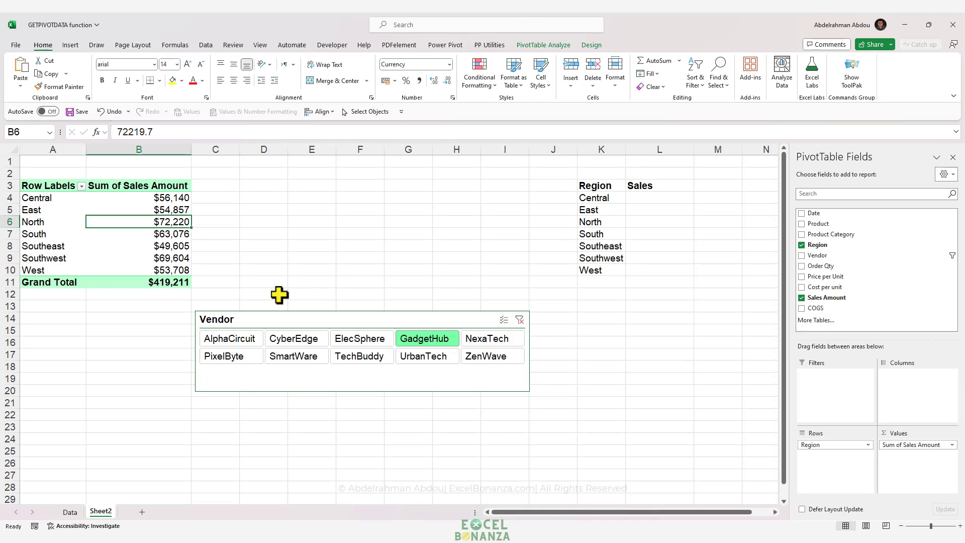
click(629, 235)
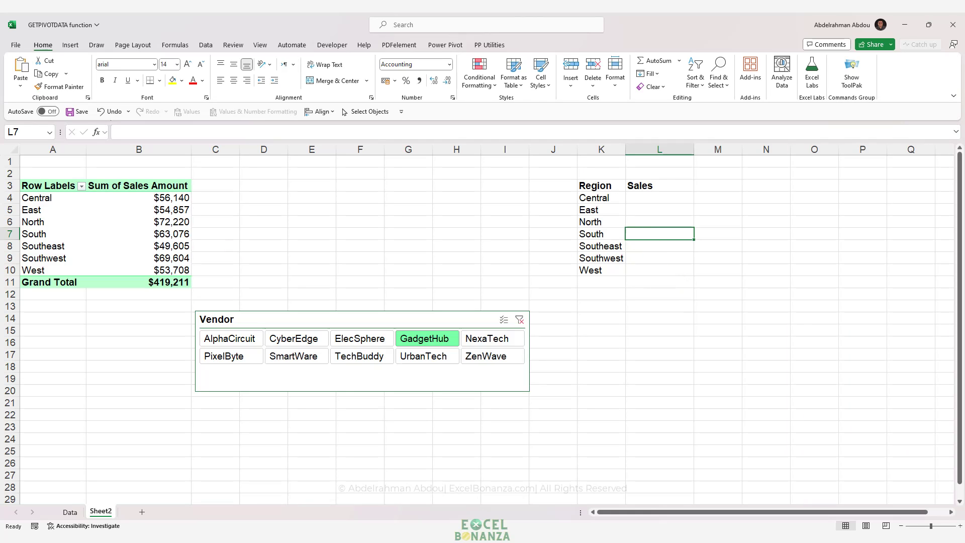
click(360, 197)
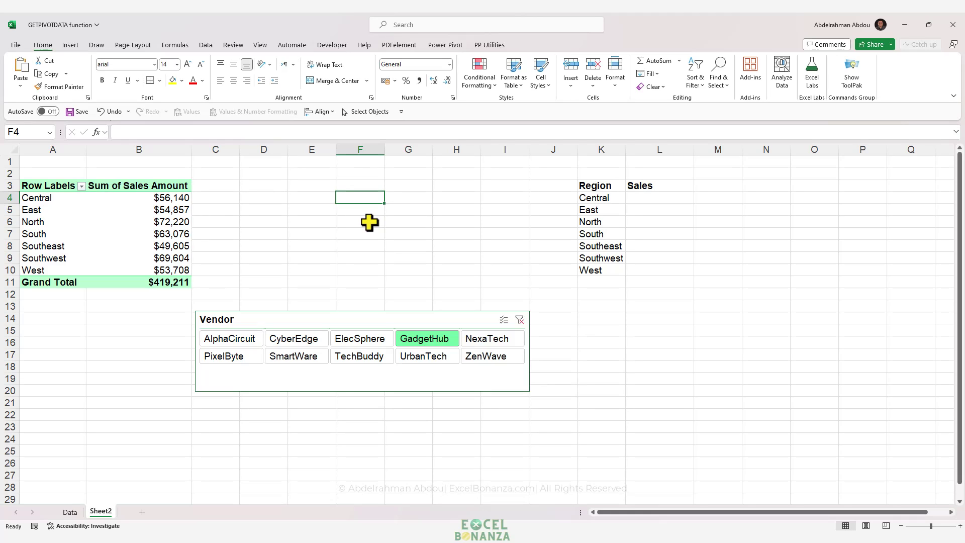
Turn off the Generate GetPivotData option for the pivot table.
click(165, 198)
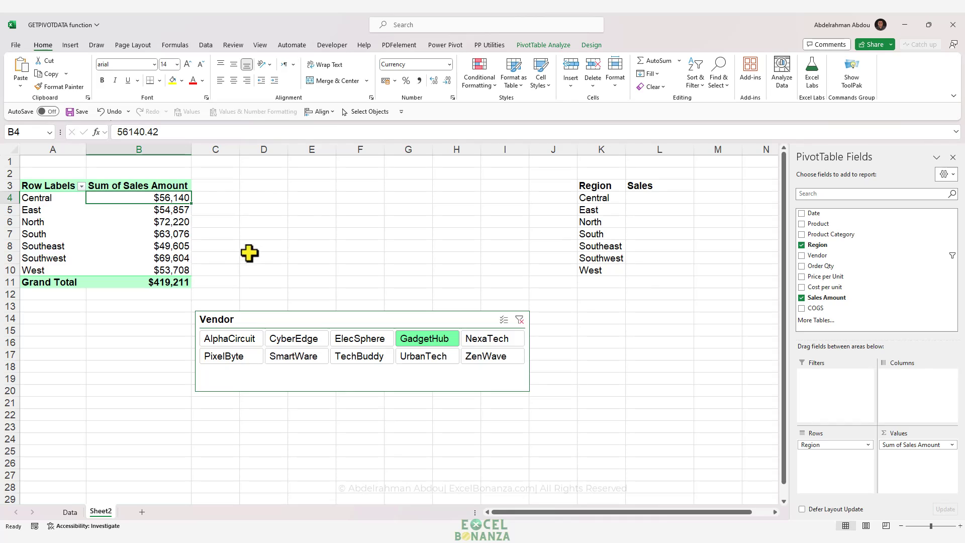
click(545, 46)
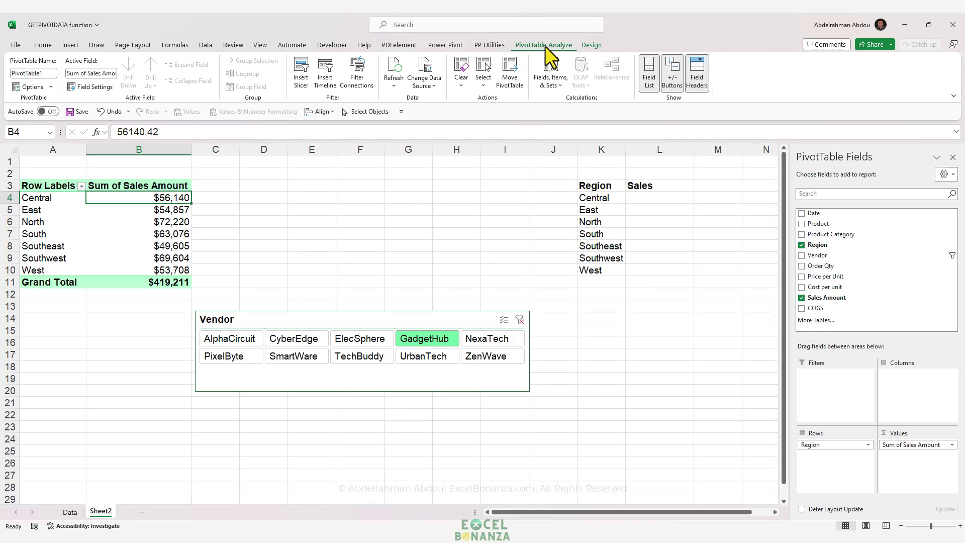
click(50, 87)
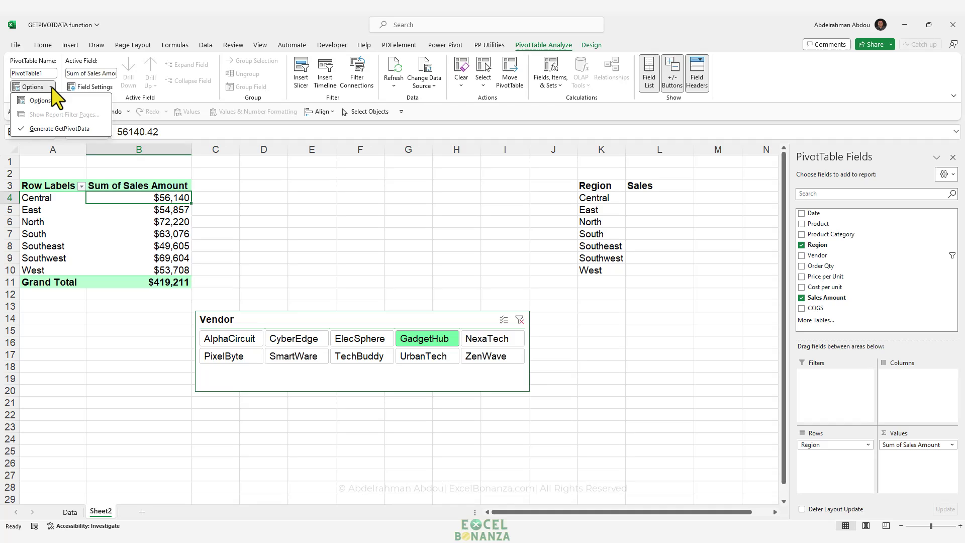
click(29, 129)
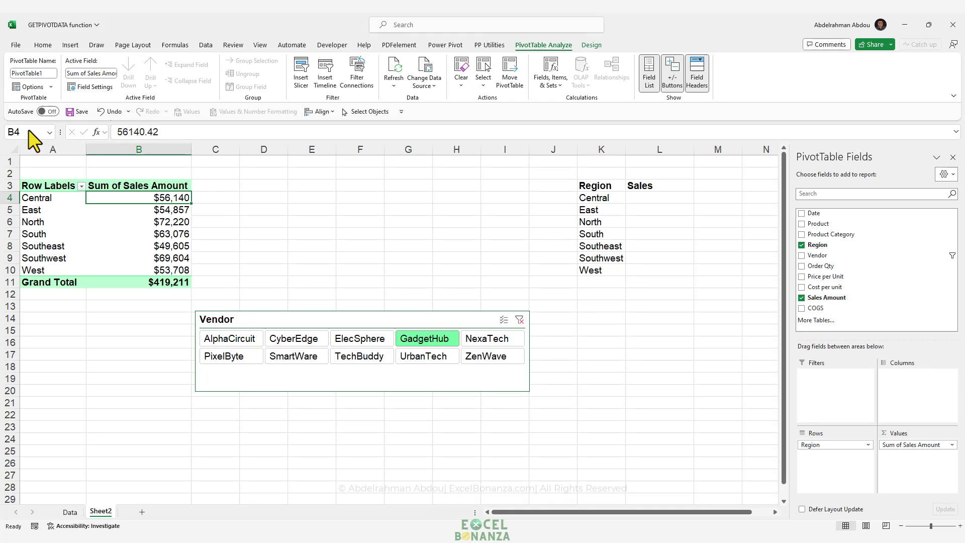
Try a plain cell reference to the Central amount in D4 as =B4, and discard the entry.
click(278, 196)
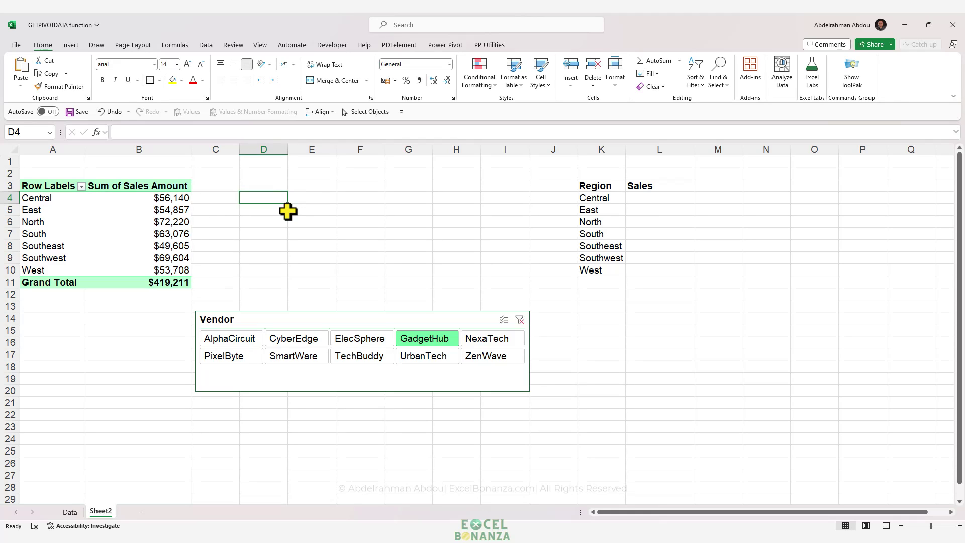
text(=)
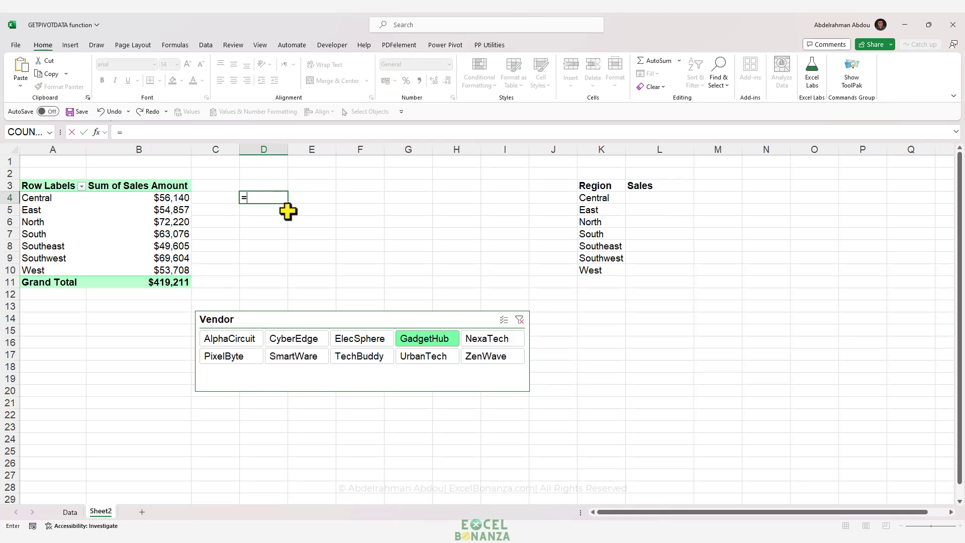
click(159, 197)
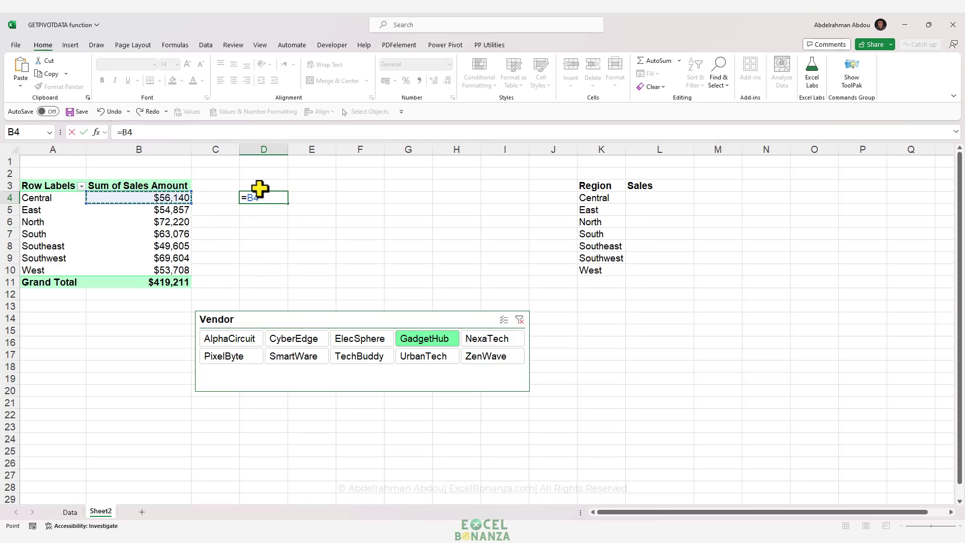
key(Escape)
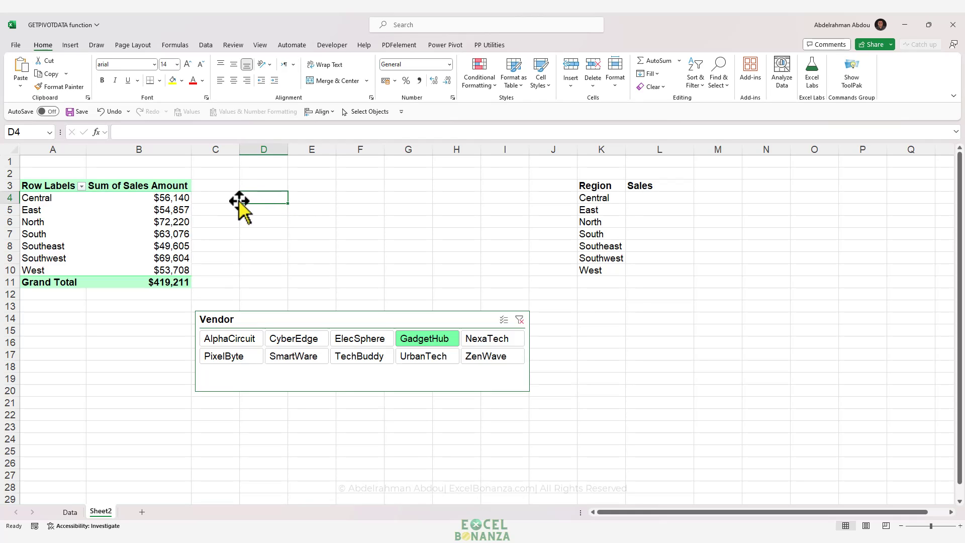
Turn the pivot table's Generate GetPivotData option back on.
click(186, 195)
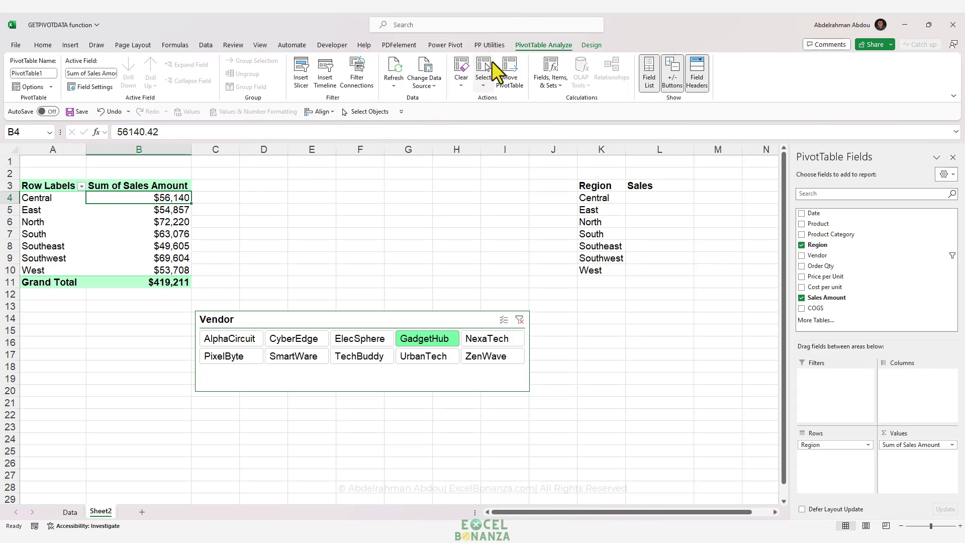
click(50, 88)
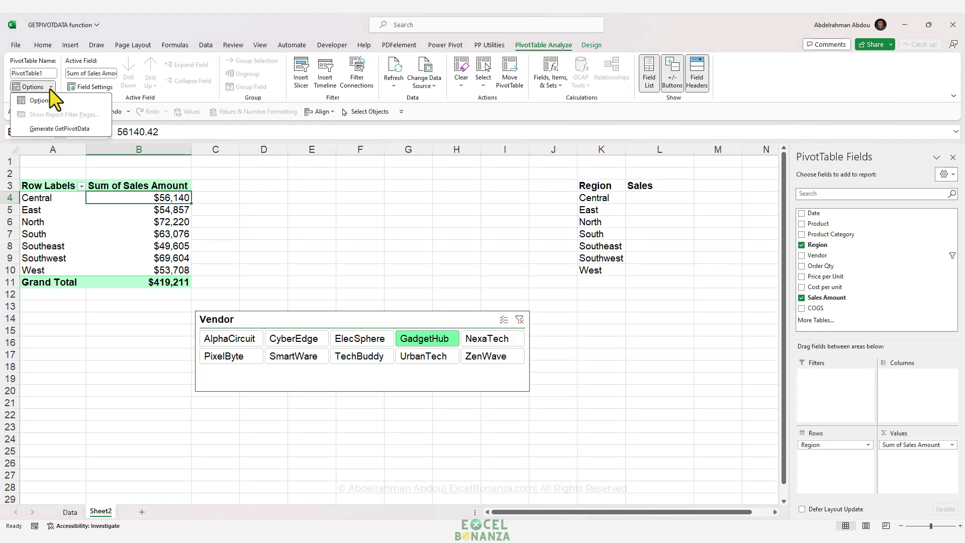
click(48, 129)
Enter =GETPIVOTDATA("Sales Amount",$A$3,"Region","Central") in L4 by referencing the pivot table's Central amount.
click(662, 201)
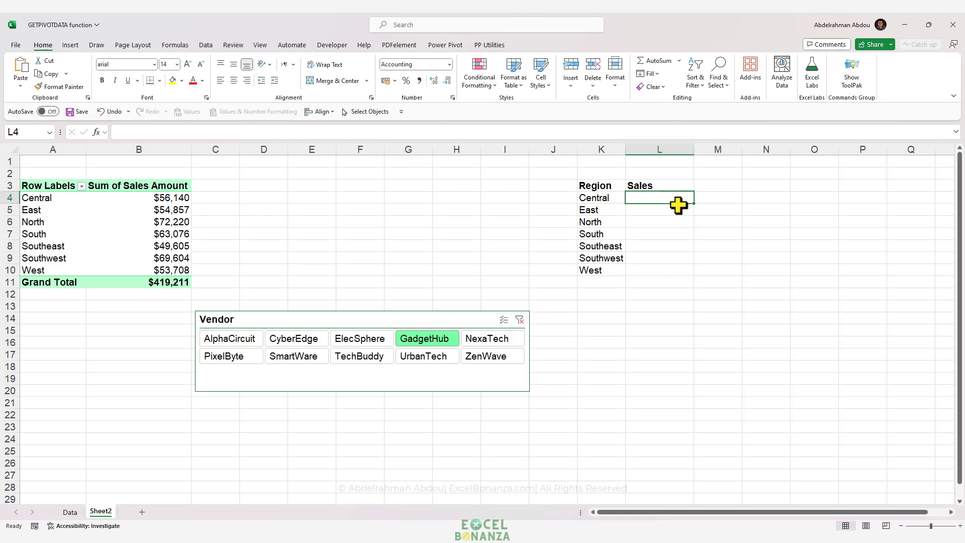
text(=)
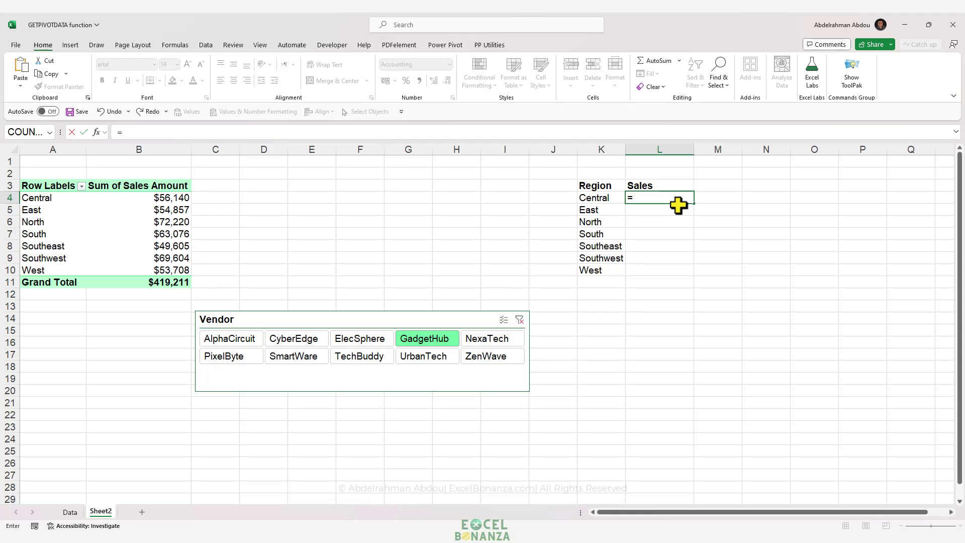
click(151, 199)
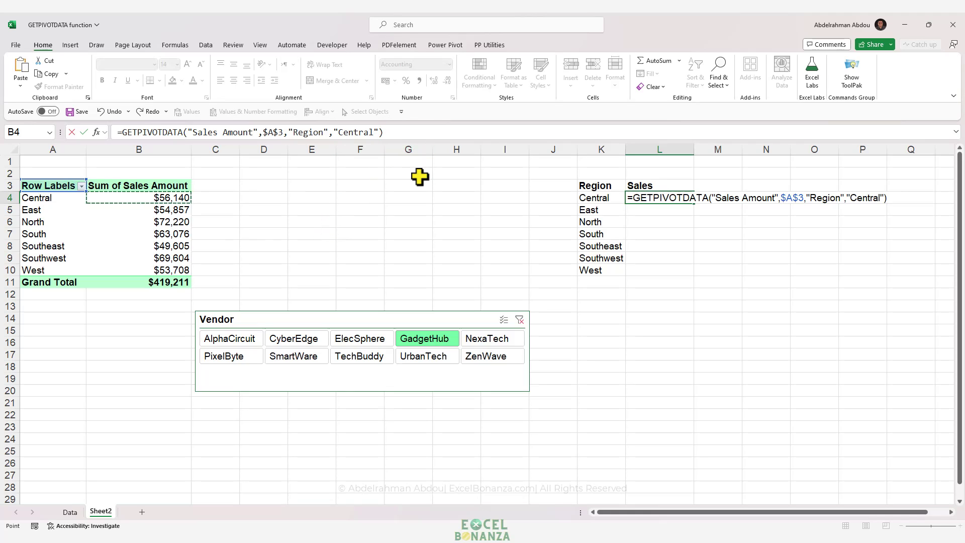
key(Return)
Fill the GETPIVOTDATA formula from L4 down to L10 and check the copied formulas for East and North.
click(663, 198)
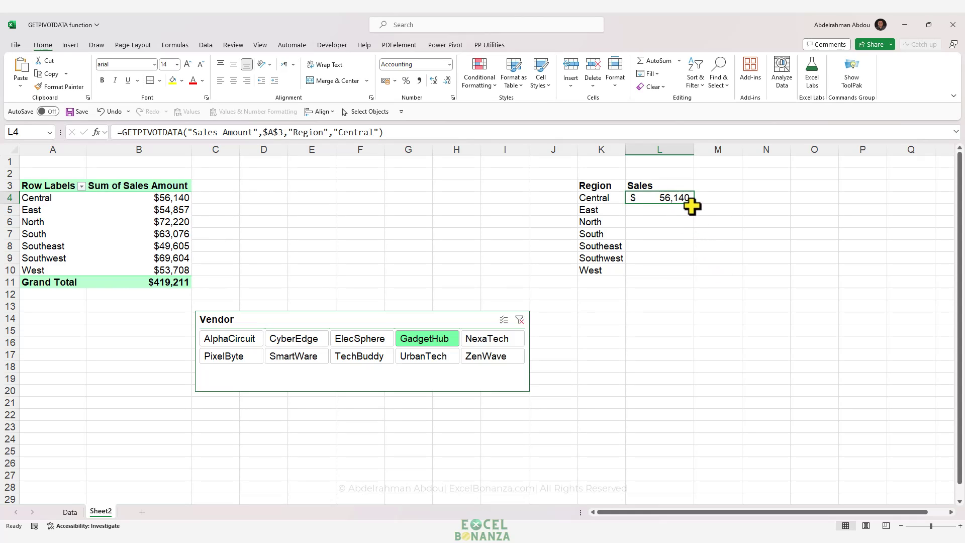
drag(696, 203, 677, 279)
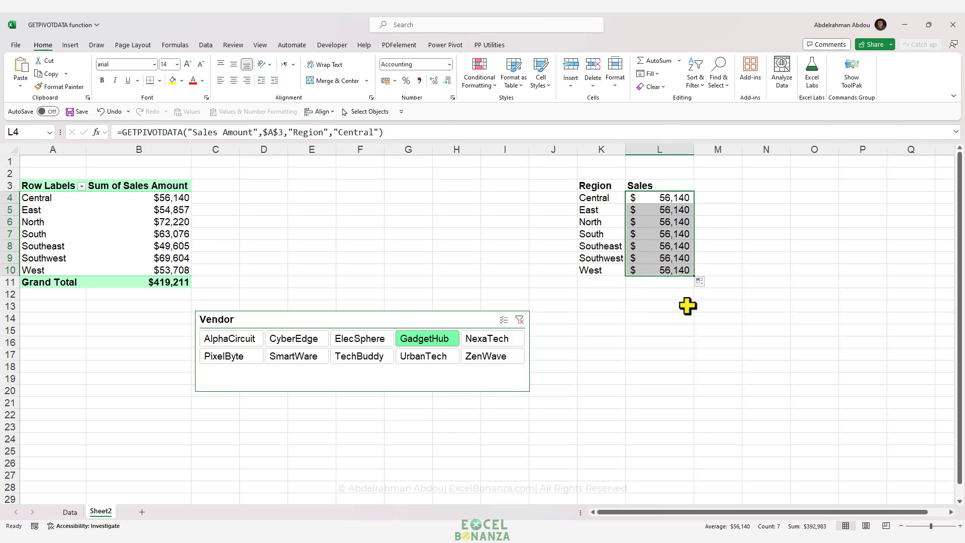
click(681, 210)
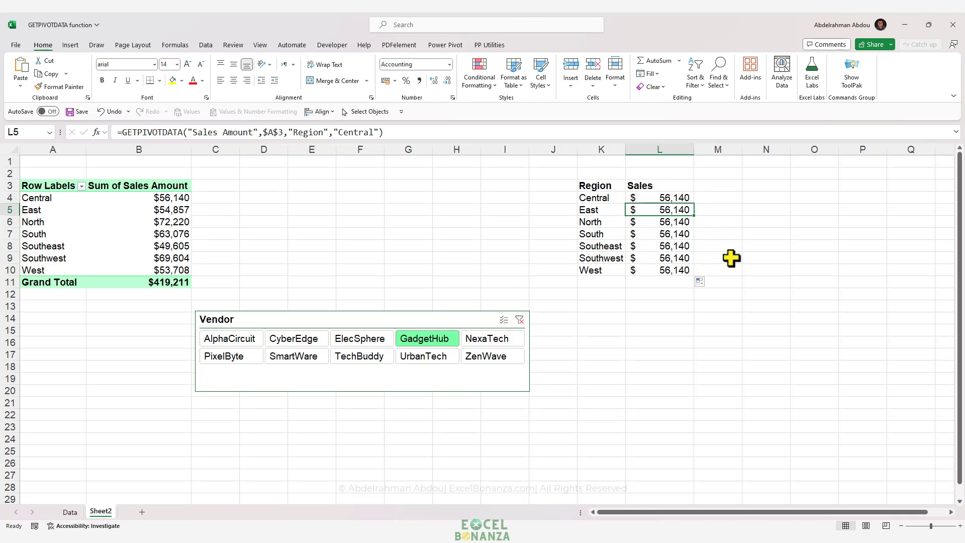
click(675, 224)
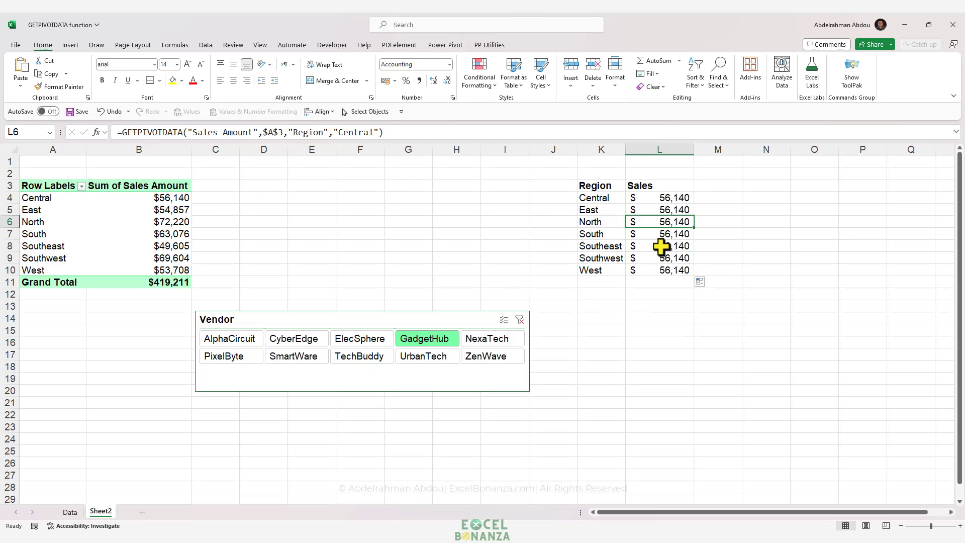
Replace the Sales formulas in L4:L10 with direct cell references, entering =B4 in L4 and filling it down.
drag(666, 200, 663, 272)
key(Delete)
click(659, 199)
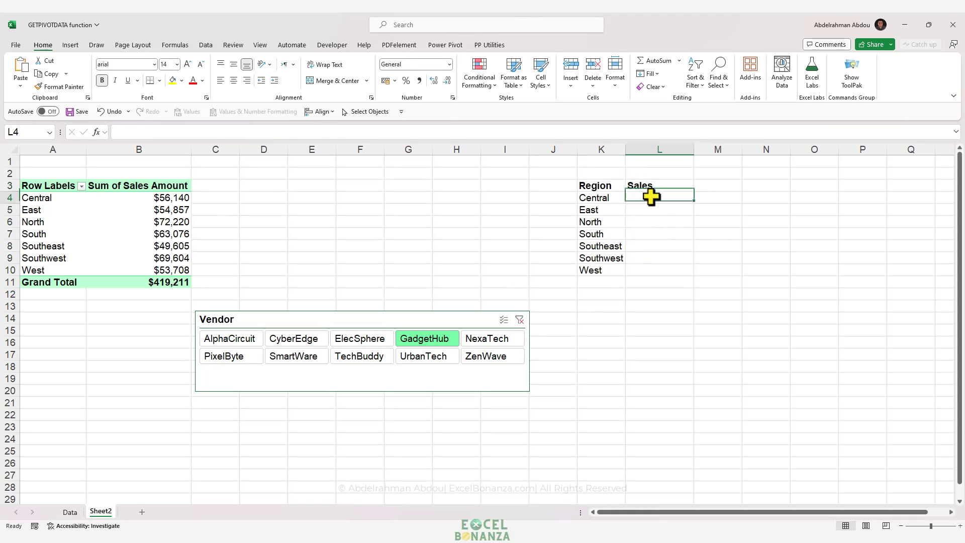
text(=b4)
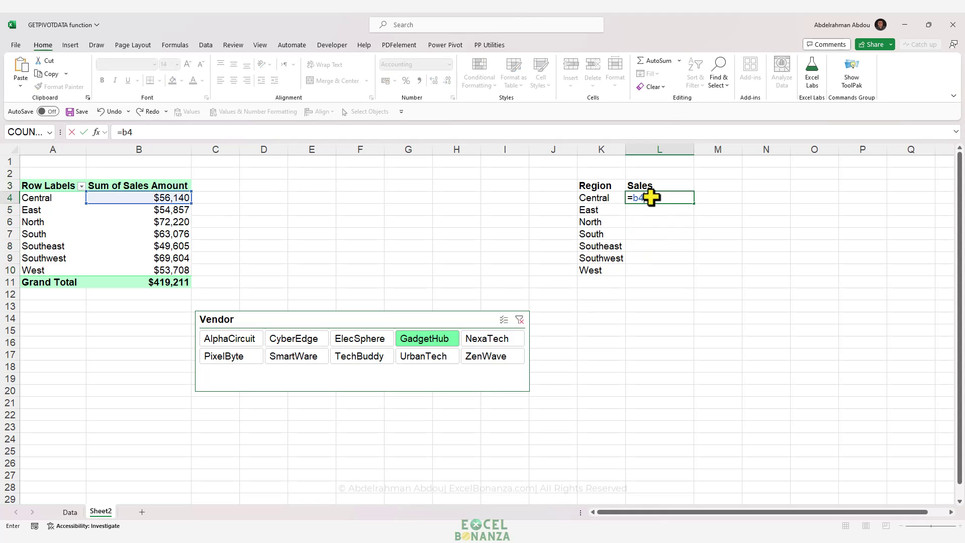
key(Return)
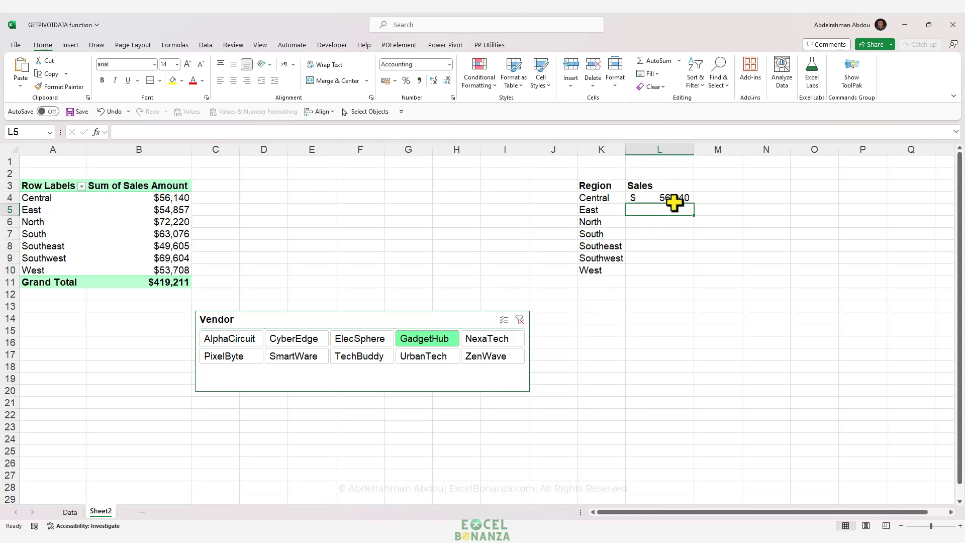
click(664, 198)
double_click(695, 203)
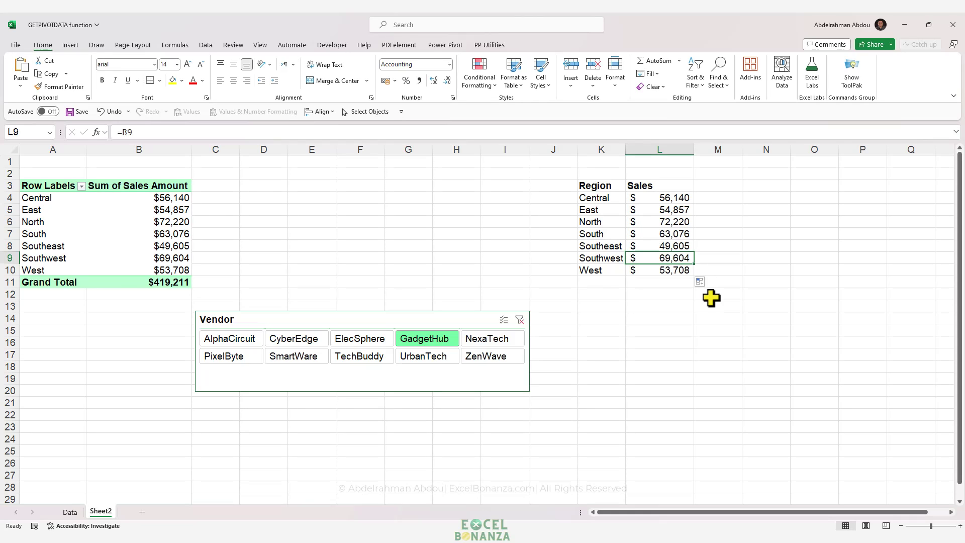
Insert a 2-D clustered column chart of the Region/Sales table and place it below that table.
click(71, 45)
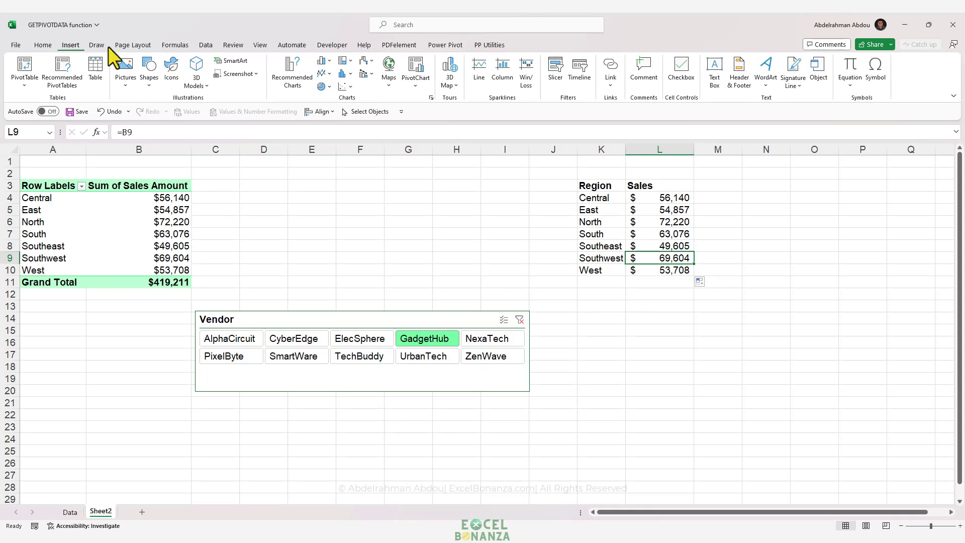
click(322, 61)
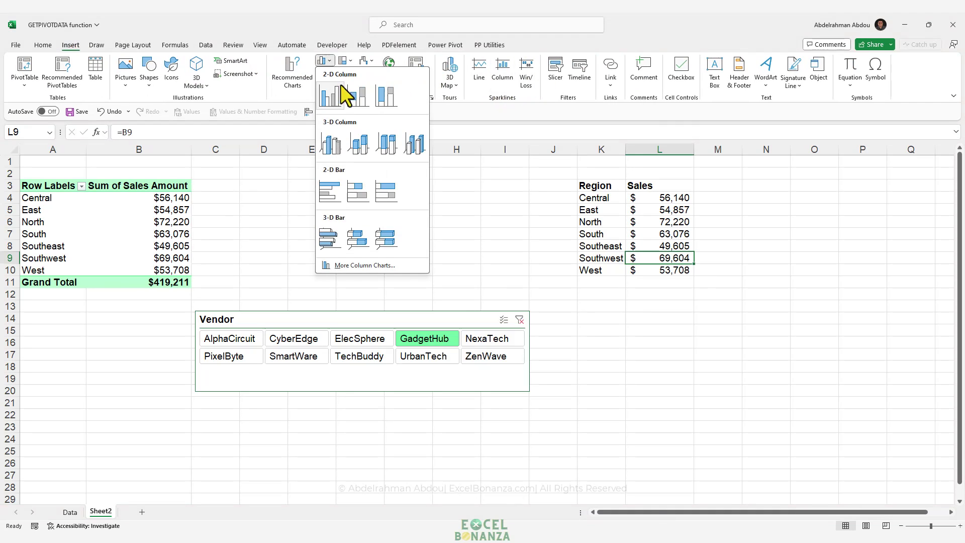
click(335, 95)
drag(543, 250, 739, 326)
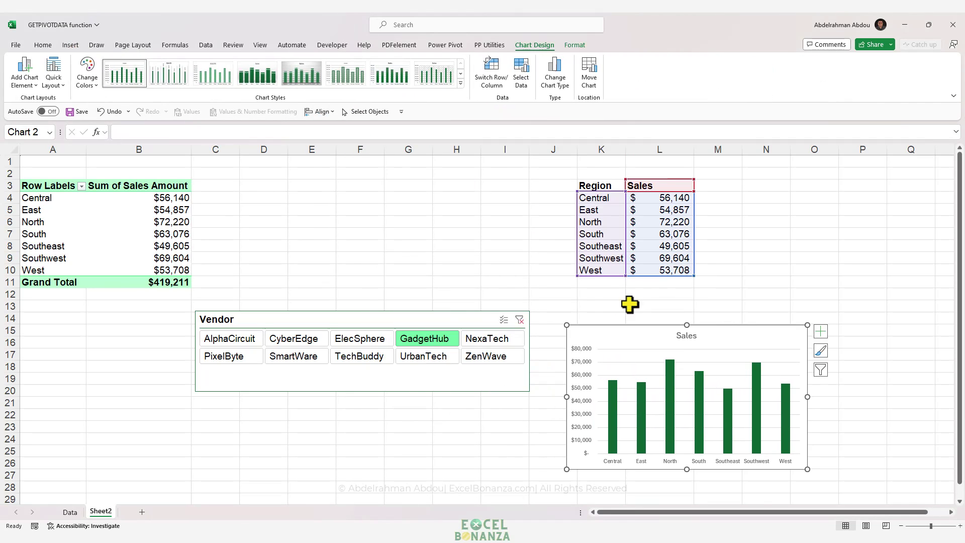
key(Escape)
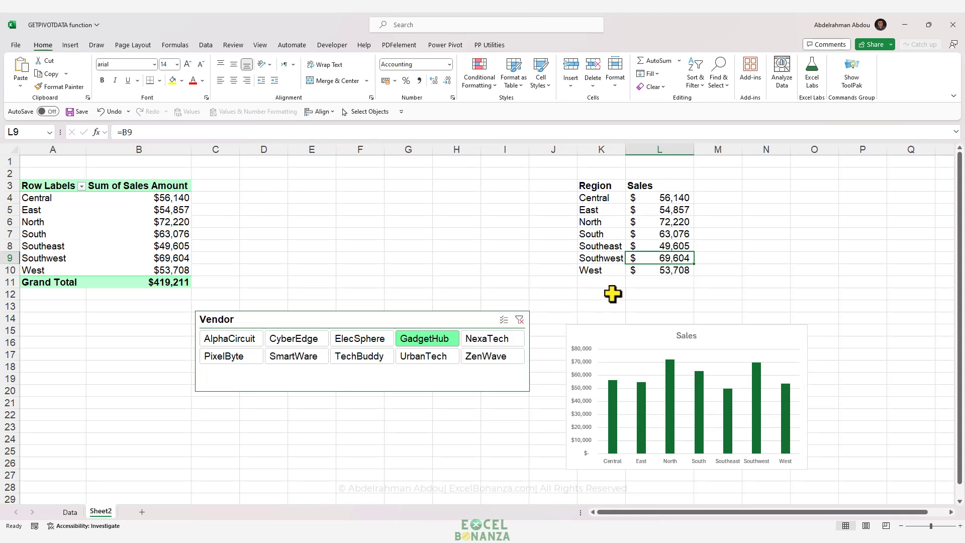
Try adding Product Category below Region in the pivot table's rows, check the direct reference in L9, and undo the addition.
click(166, 236)
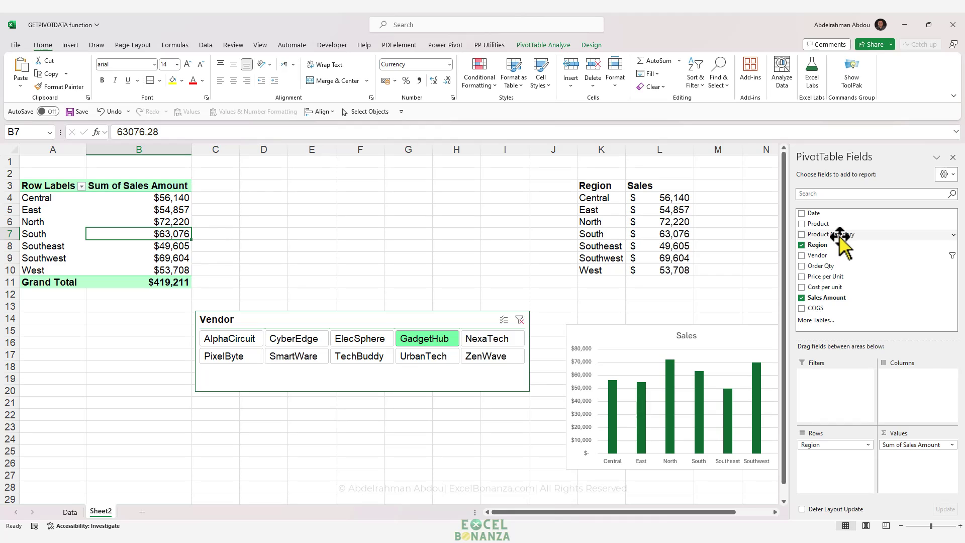
drag(842, 236, 857, 475)
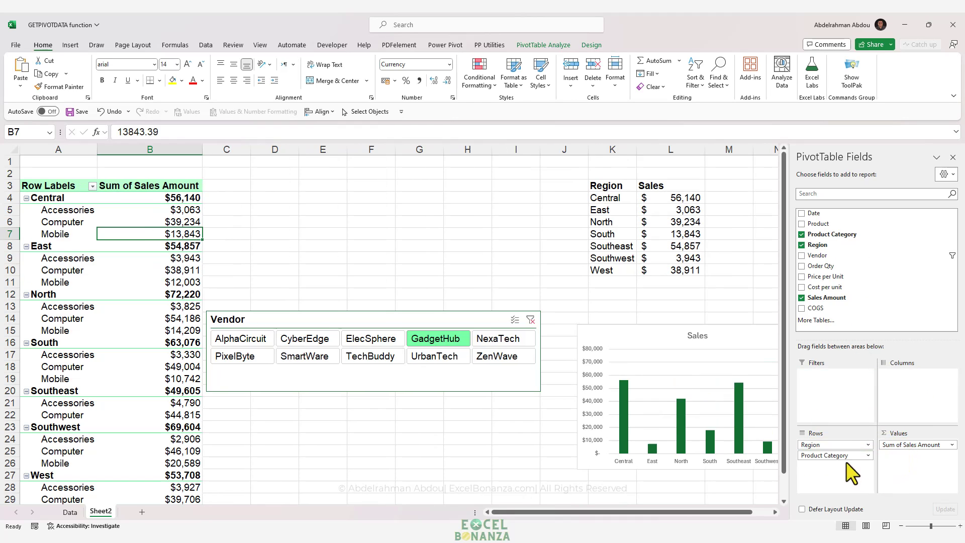
click(661, 257)
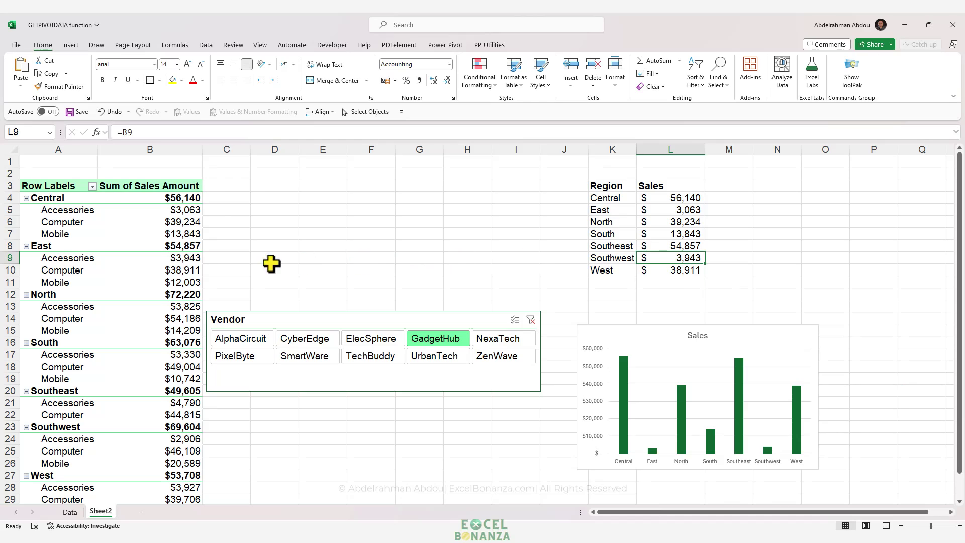
click(176, 259)
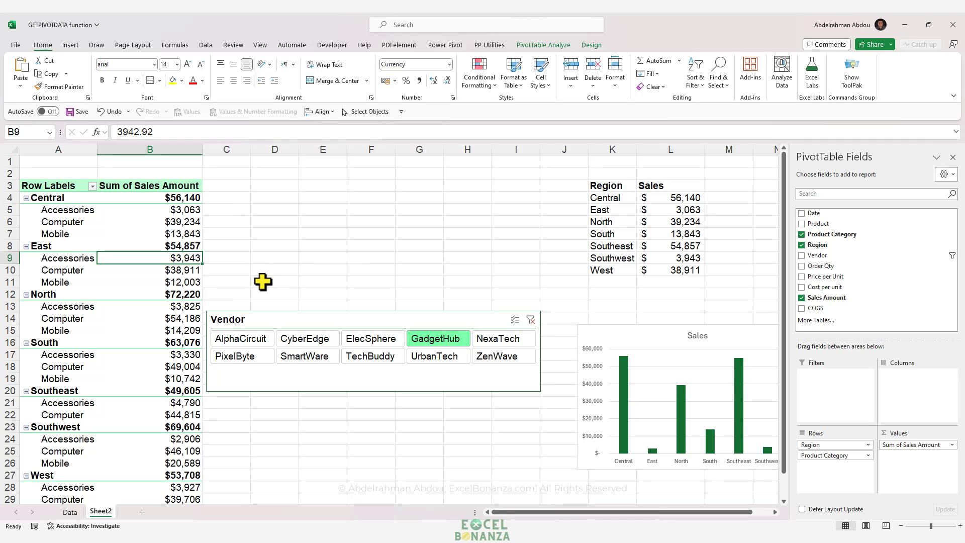
key(ctrl+z)
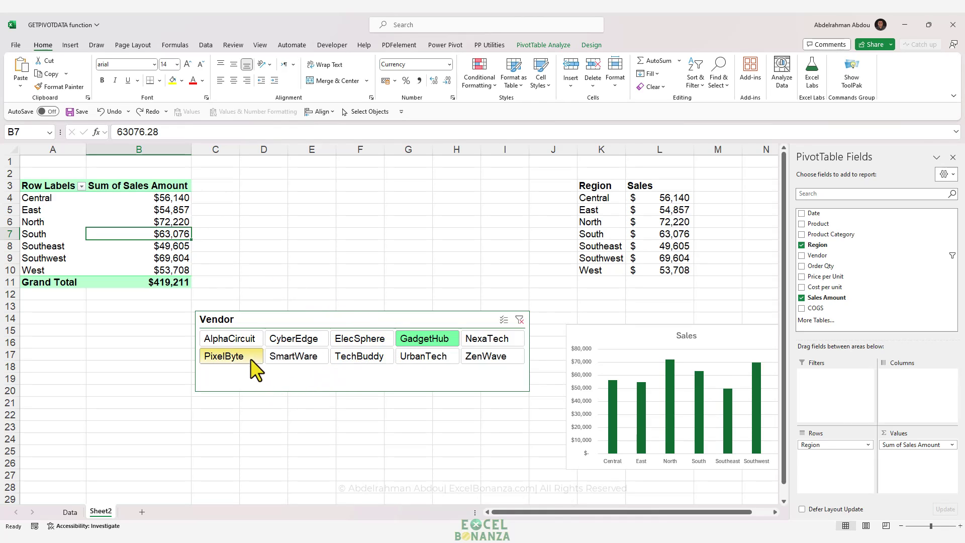
Filter the pivot table to the vendor AlphaCircuit and check the direct reference for West in L10.
click(241, 339)
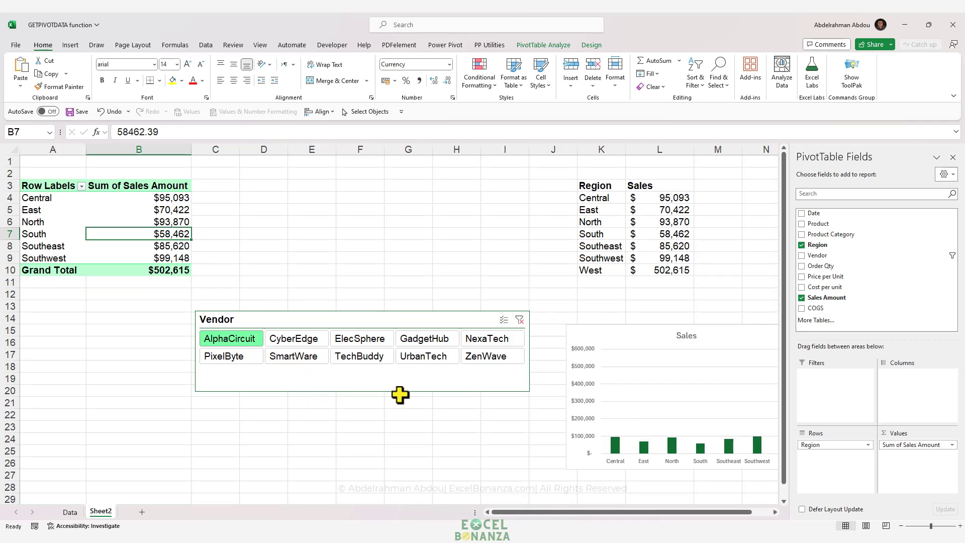
click(659, 274)
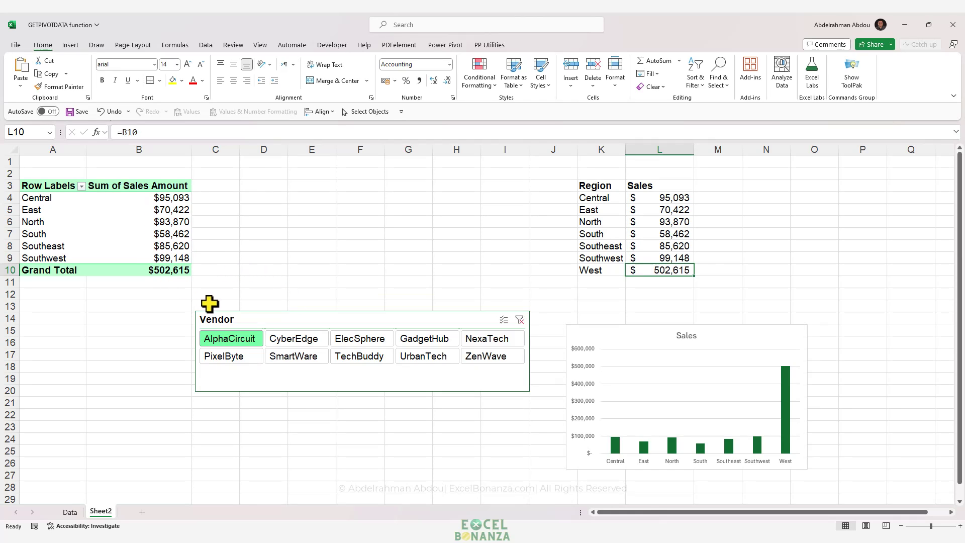
Replace the formula in L4 with =GETPIVOTDATA("Sum of Sales Amount",$A$3,"Region","Central").
click(676, 199)
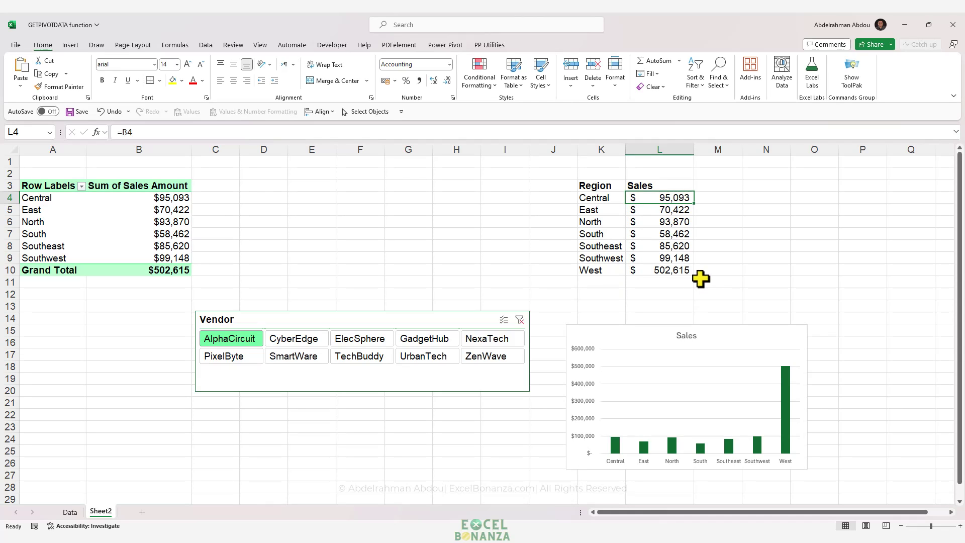
text(=)
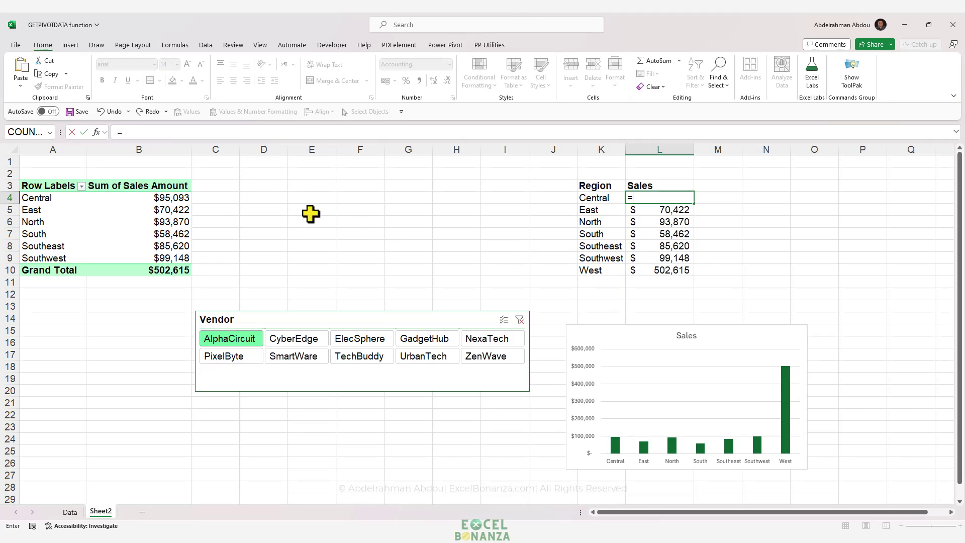
click(154, 200)
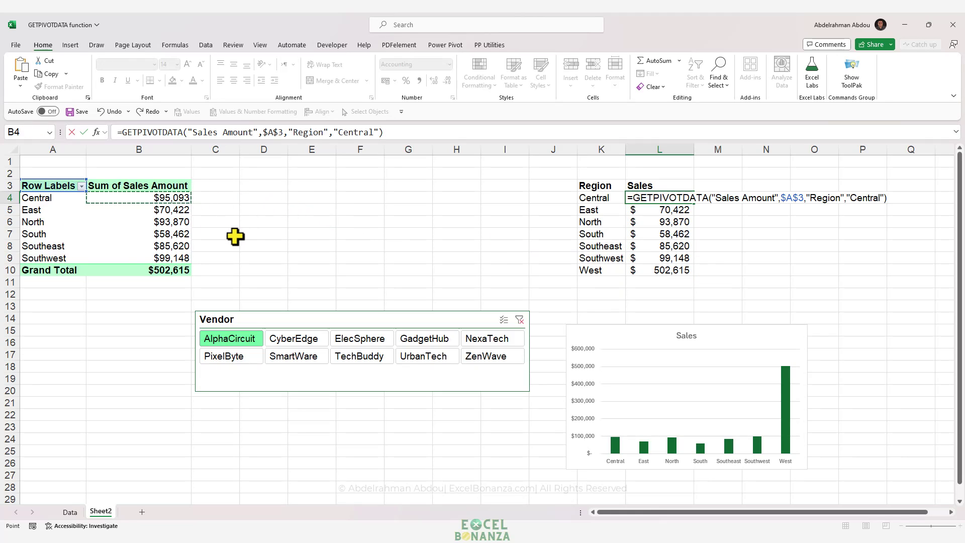
click(253, 133)
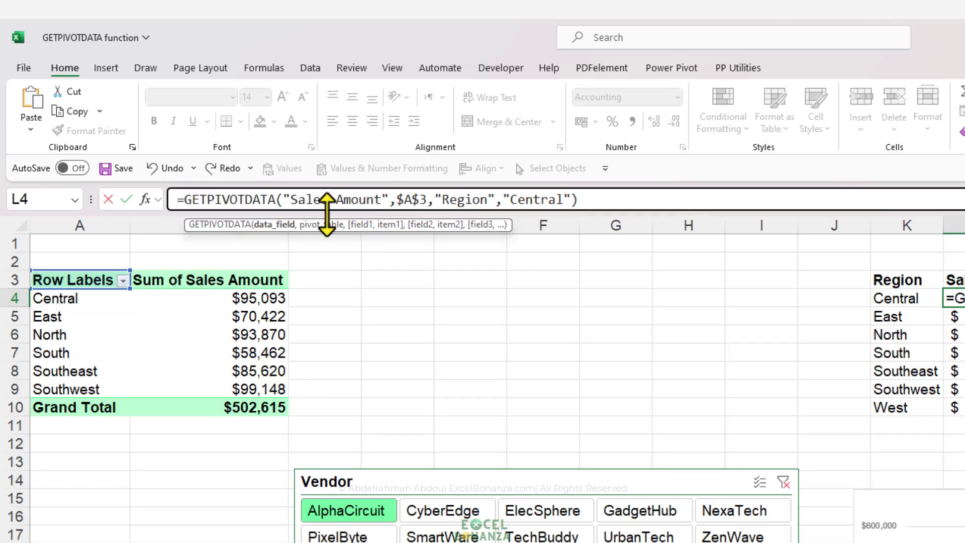
text(Sum of)
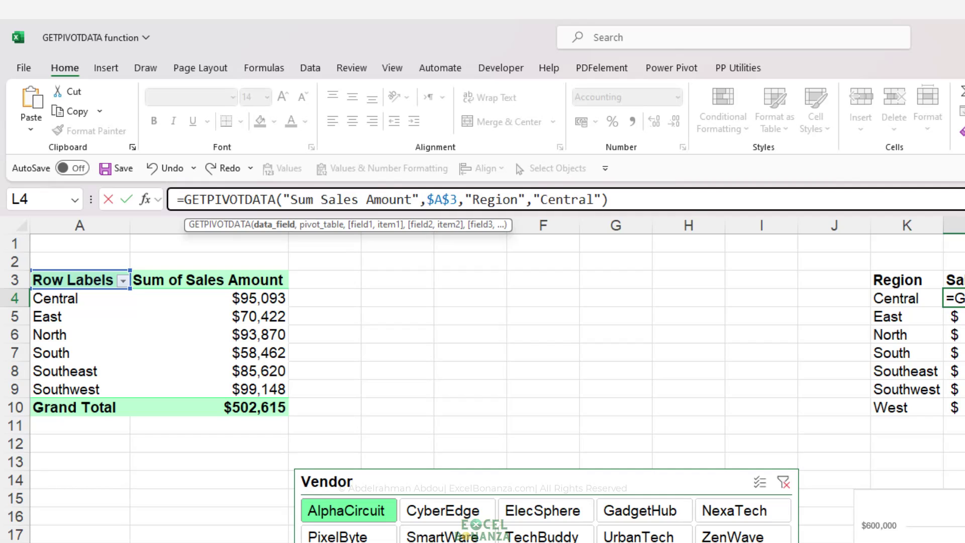
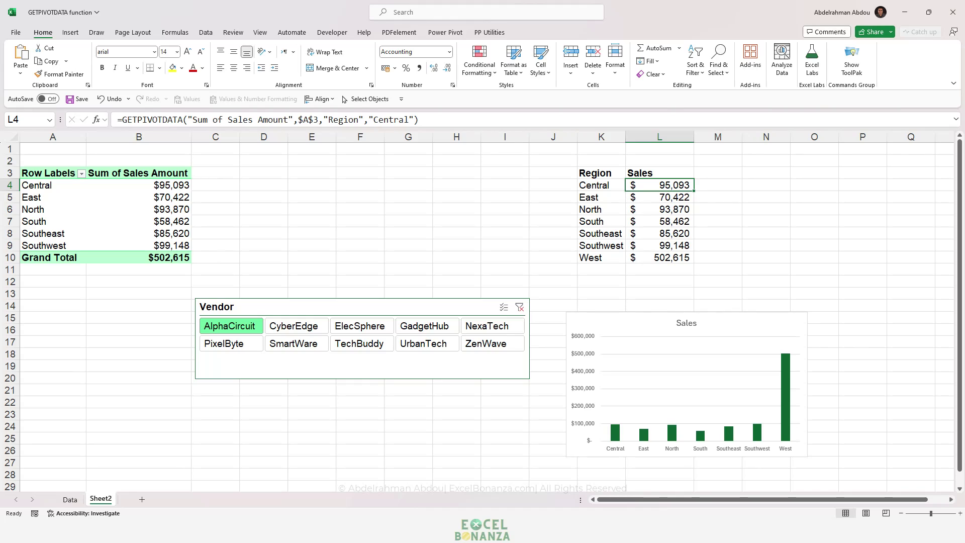
Set the pivot_table argument of the GETPIVOTDATA formula in L4 to $A$4.
click(274, 119)
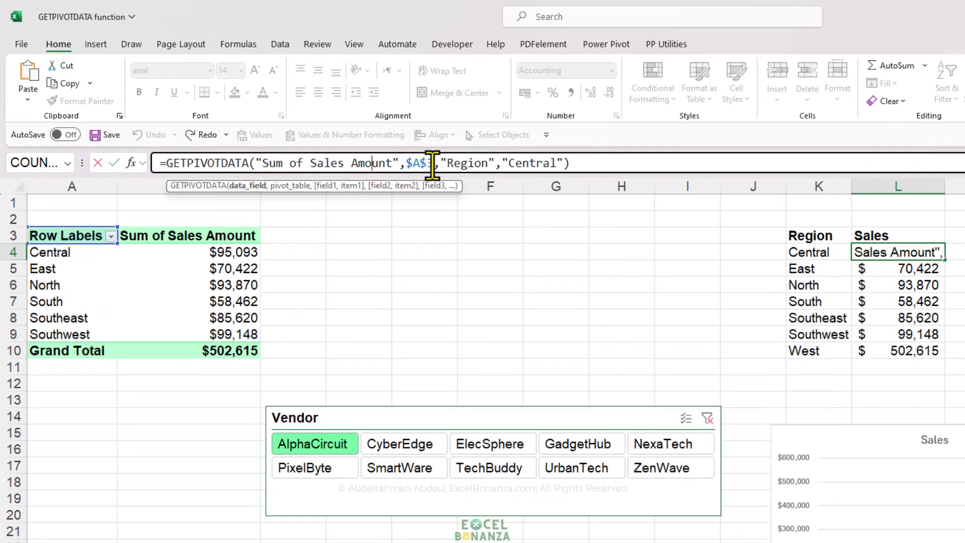
click(433, 163)
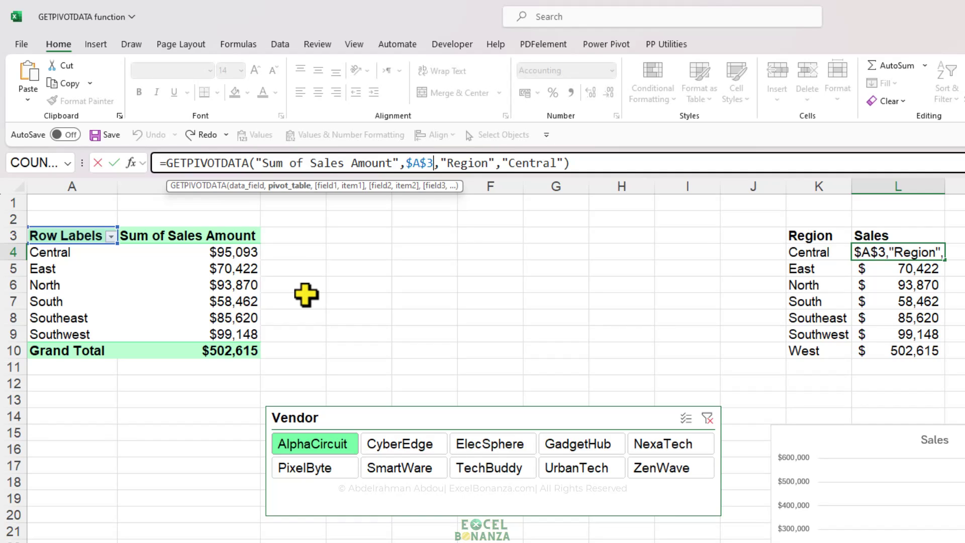
key(BackSpace)
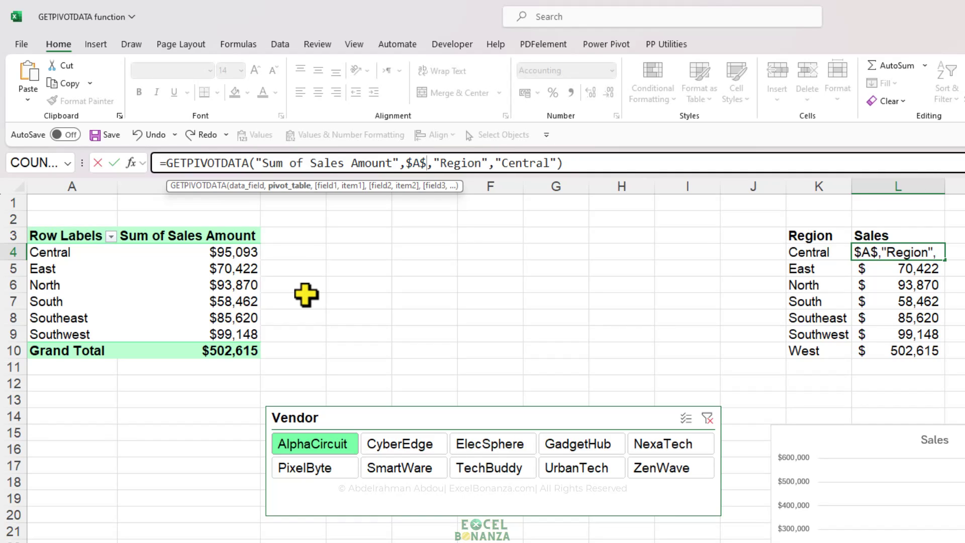
text(4)
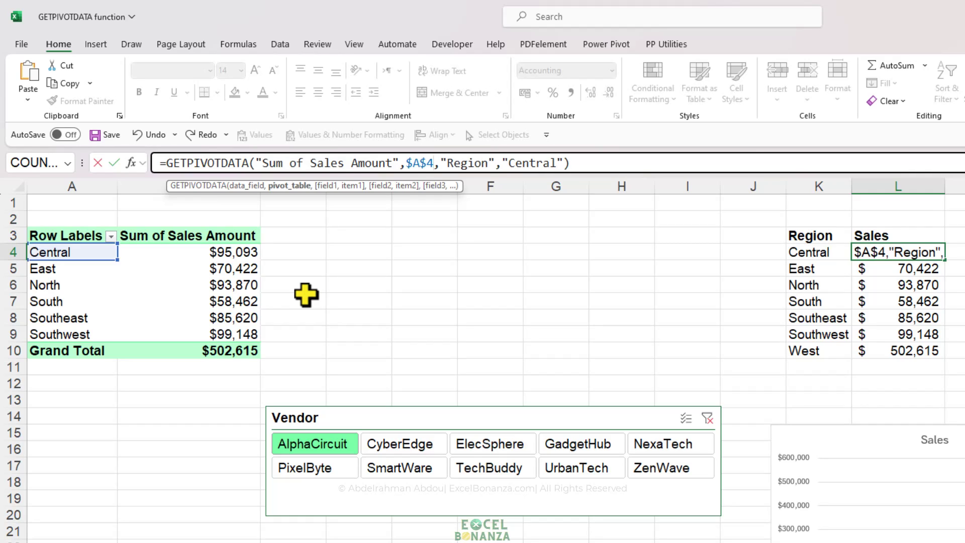
key(Return)
click(900, 252)
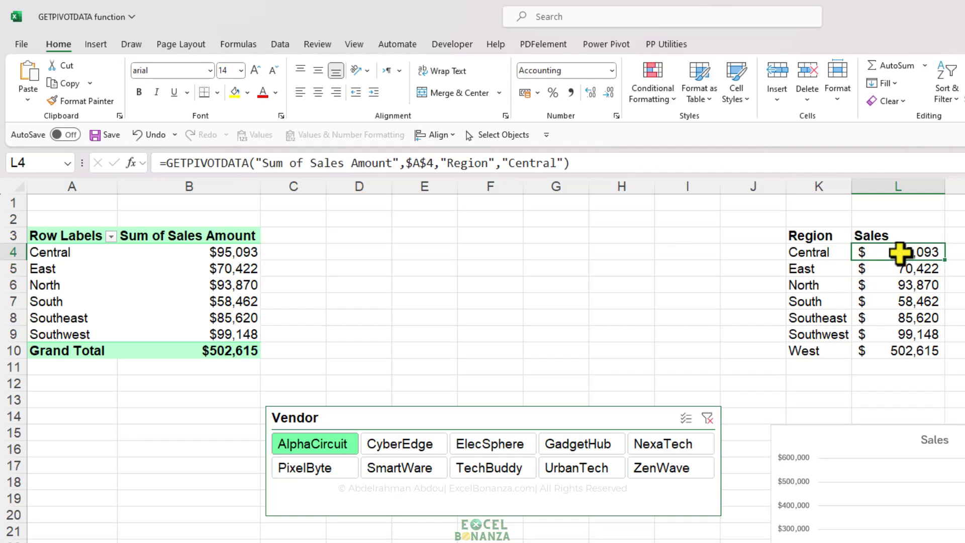
Review the field and item arguments in L4's GETPIVOTDATA formula and replace the hard-coded "Central" with a reference to K4.
click(431, 164)
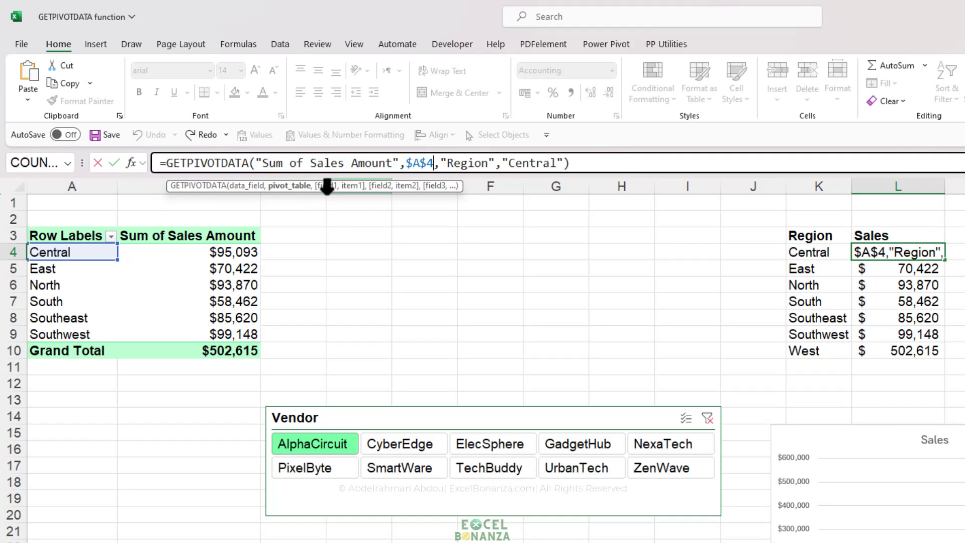
click(454, 170)
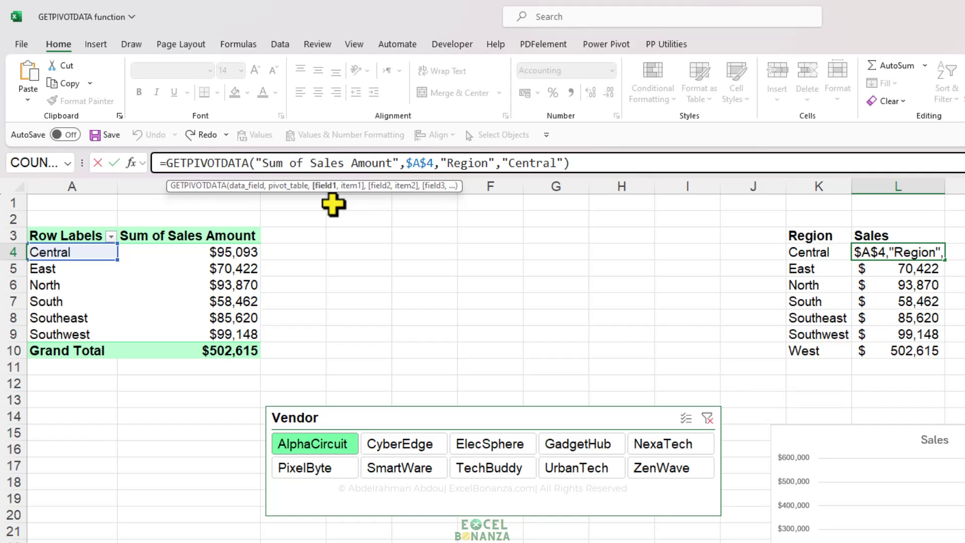
click(447, 164)
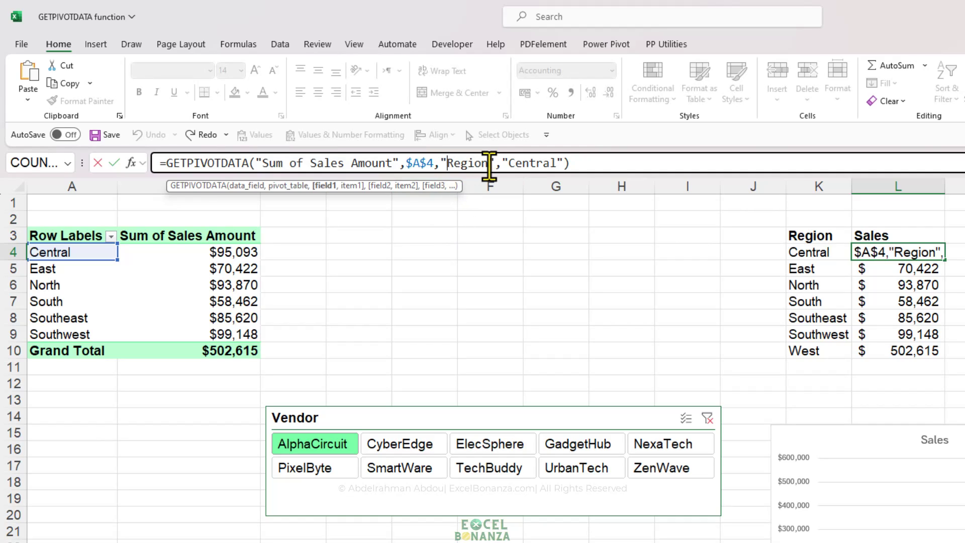
click(507, 163)
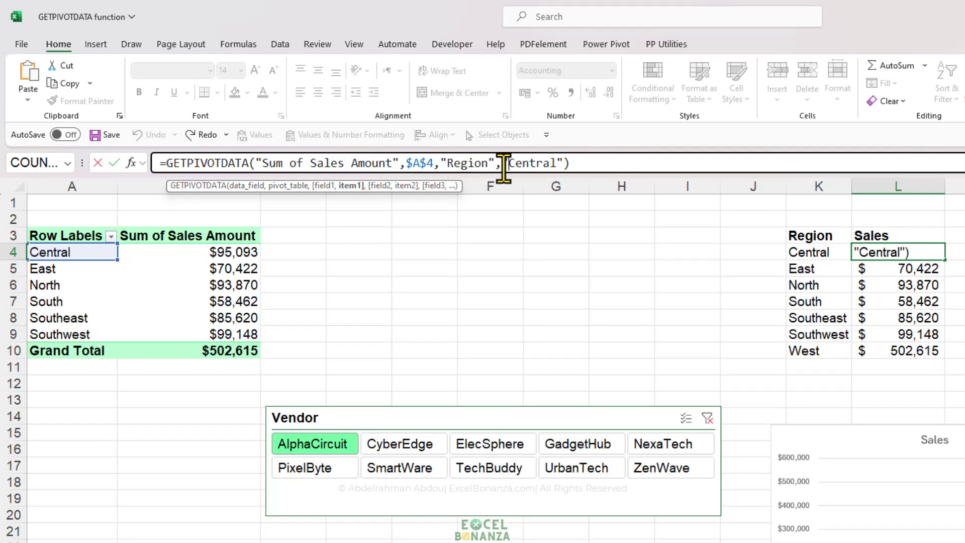
text(")
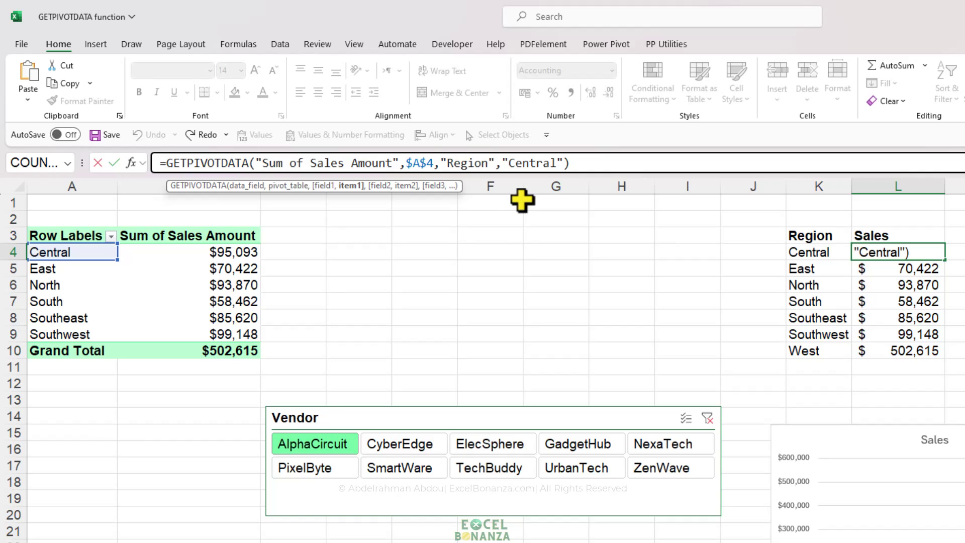
click(560, 163)
text(")
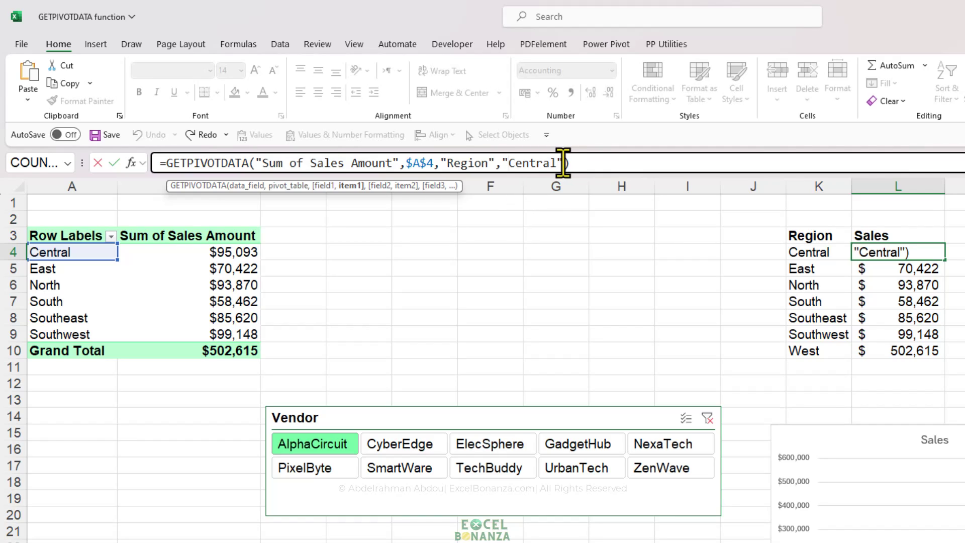
drag(563, 162, 503, 163)
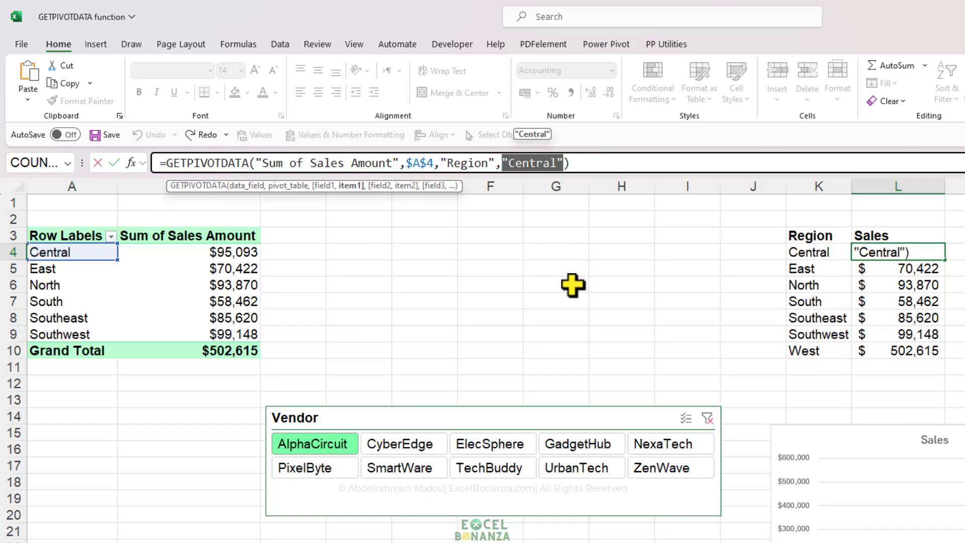
key(BackSpace)
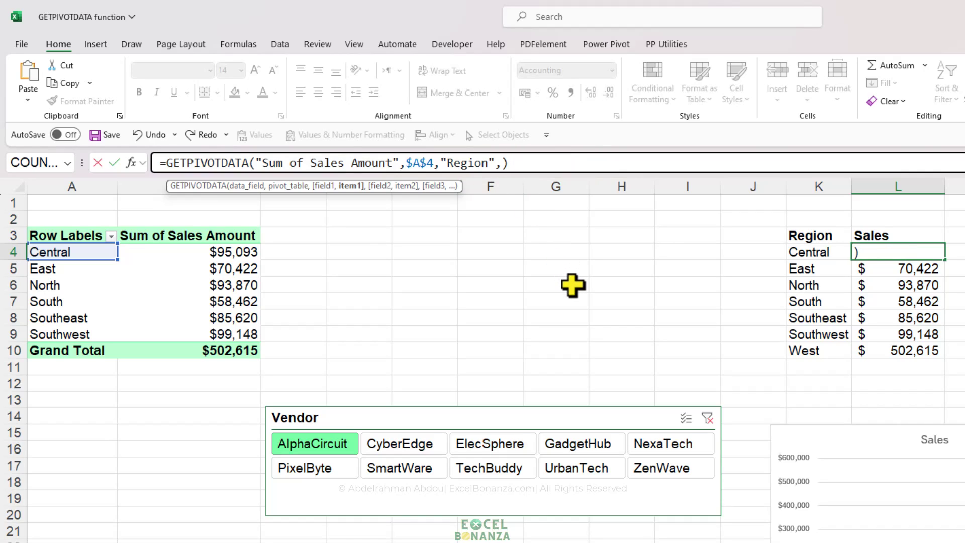
click(815, 256)
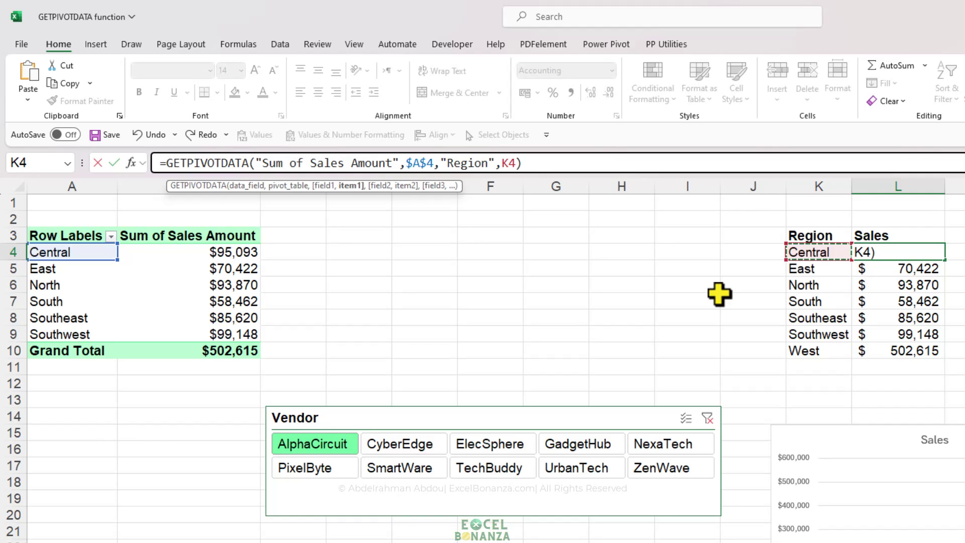
key(Return)
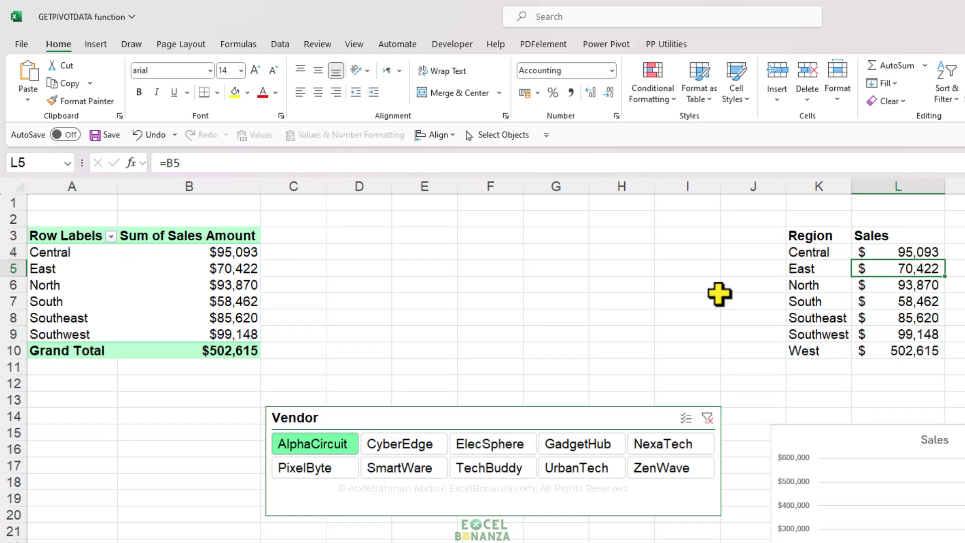
Fill the GETPIVOTDATA formula from L4 down to L10 and check the copied formulas for West and East.
click(922, 251)
drag(945, 260, 933, 362)
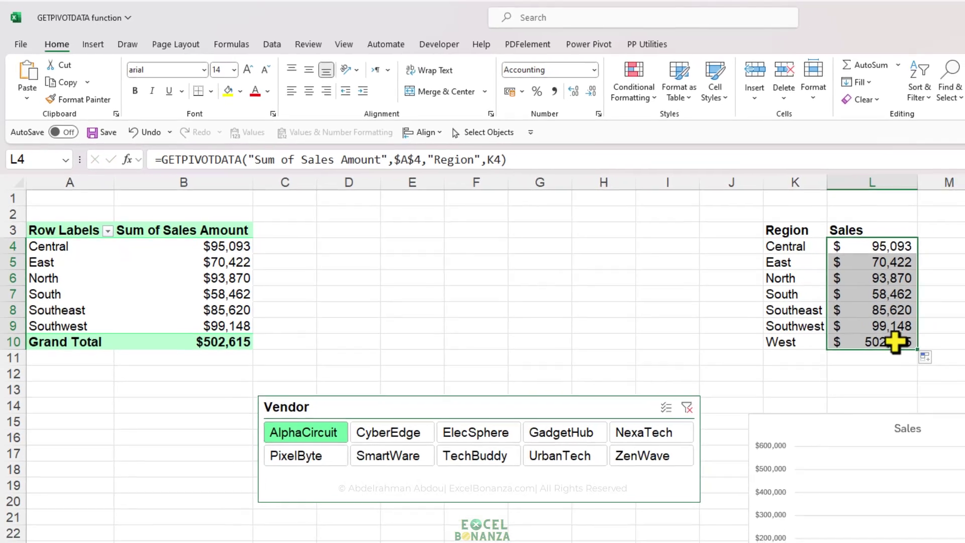
click(895, 342)
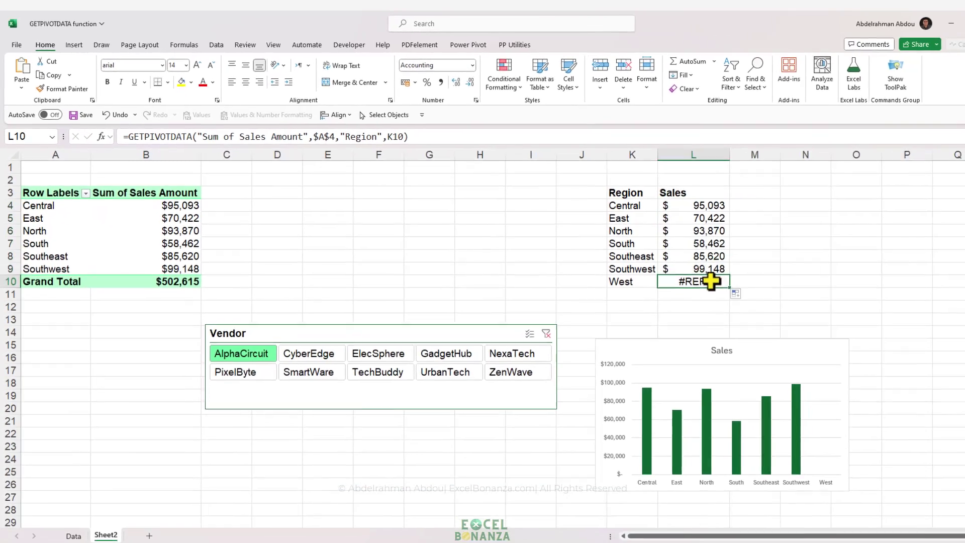
click(902, 262)
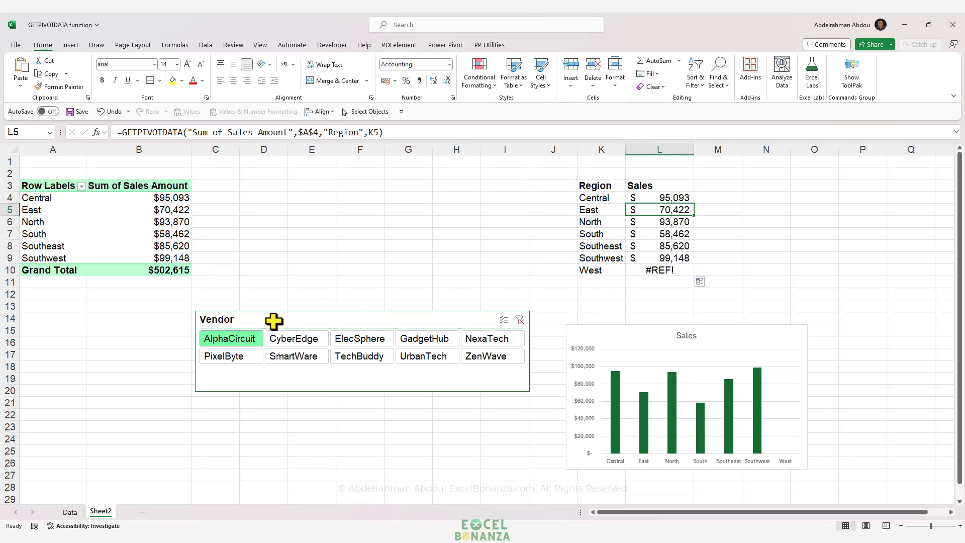
Wrap the GETPIVOTDATA formula in L4 with IFERROR, returning 0 for regions missing from the pivot table.
click(663, 270)
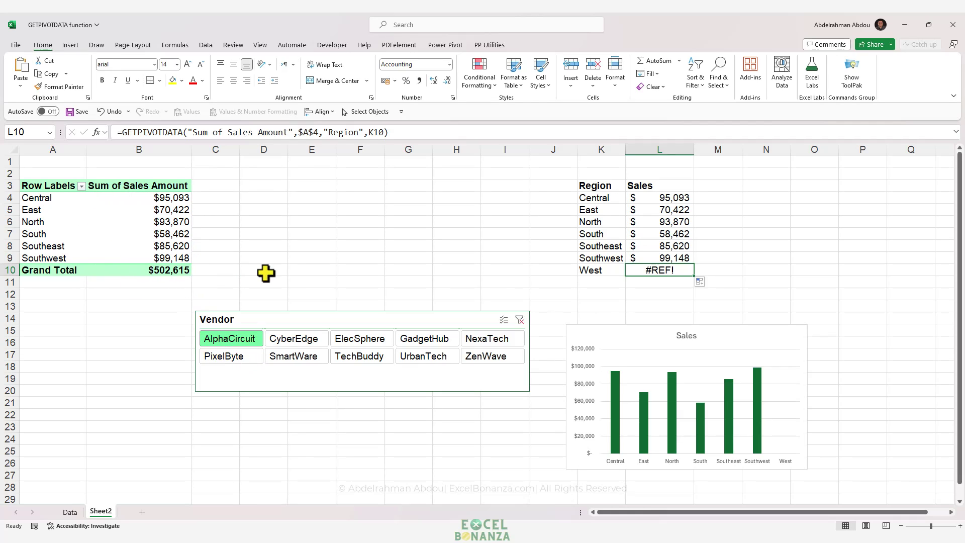
click(635, 197)
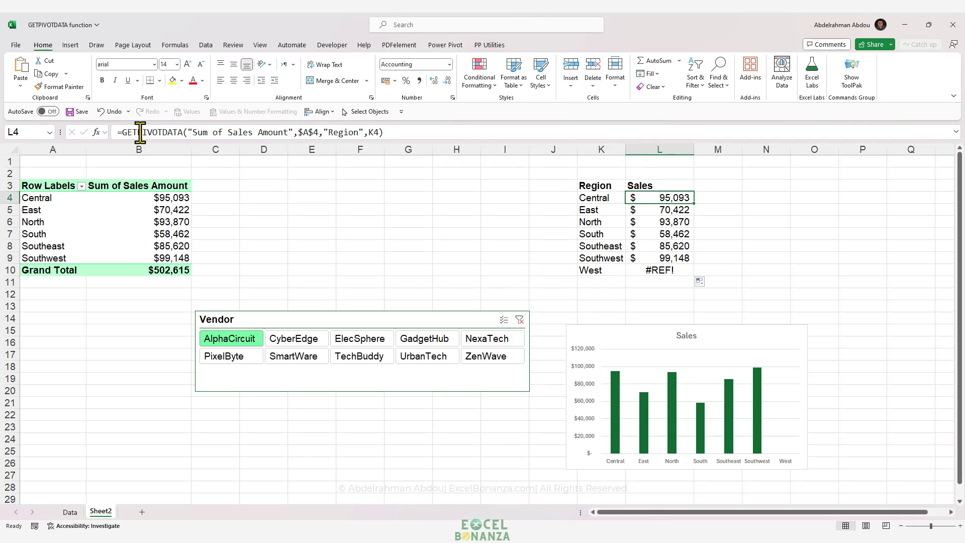
click(123, 132)
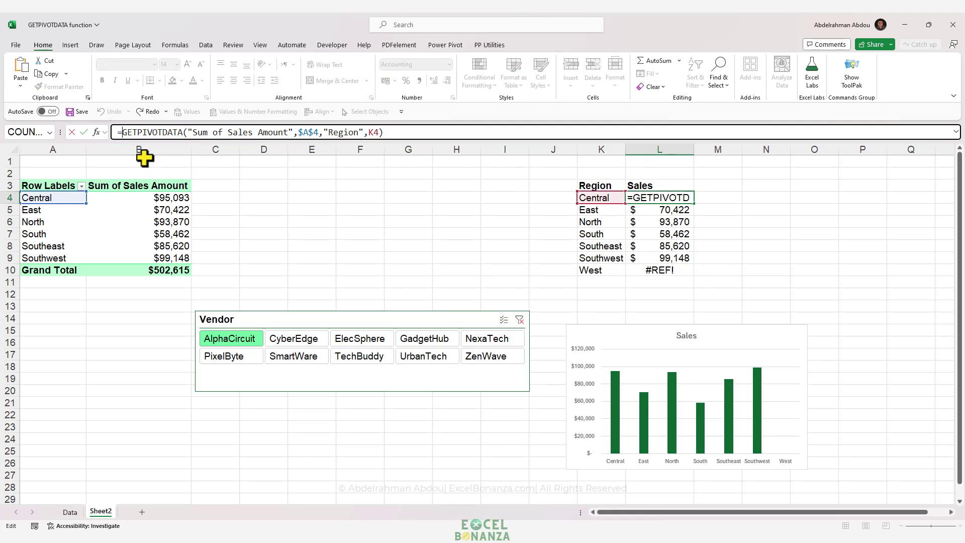
text(ifer)
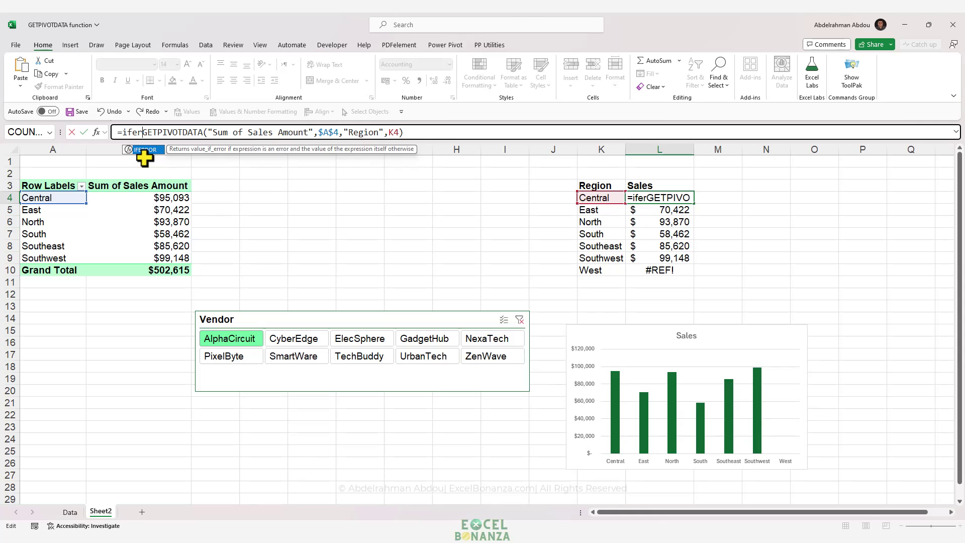
key(Tab)
click(436, 132)
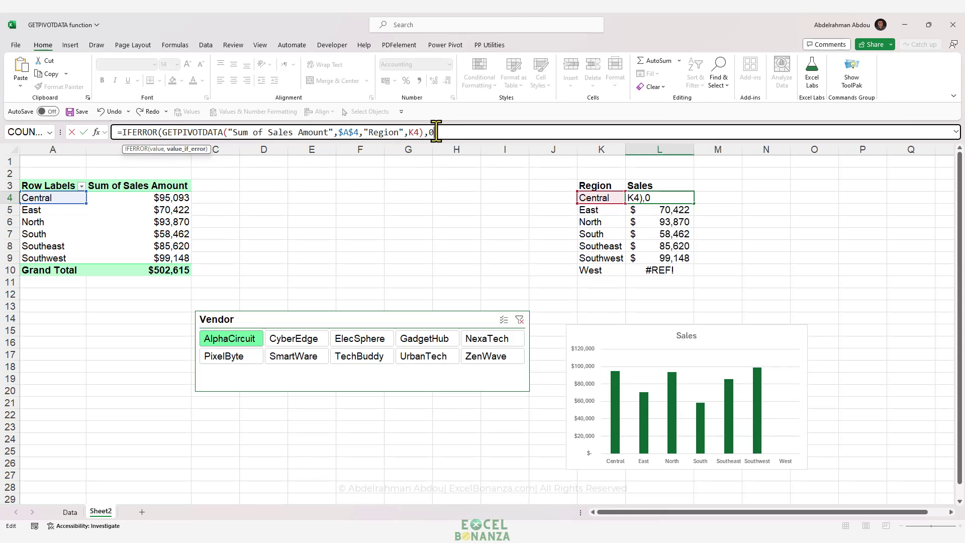
key(Return)
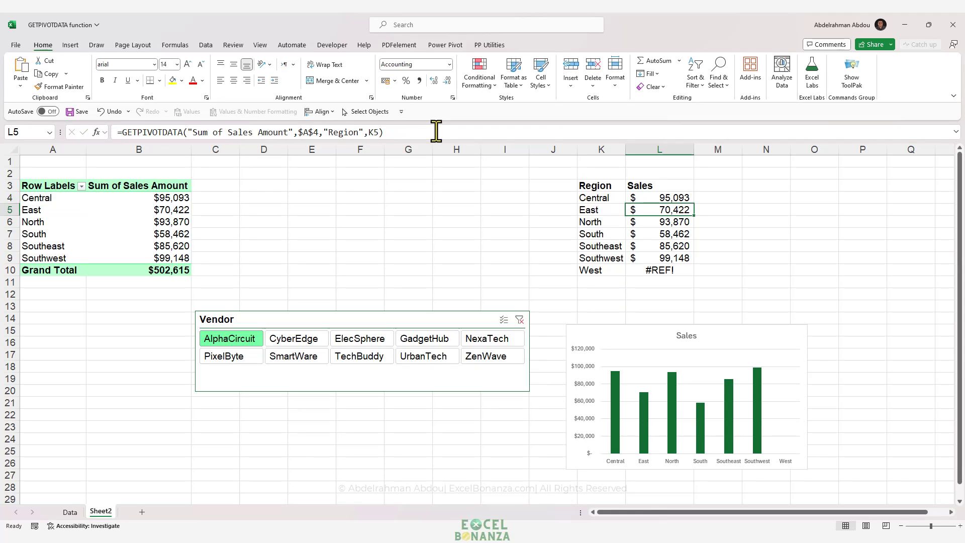
Fill the IFERROR formula from L4 down to L10 and check the copied formula for West.
click(669, 196)
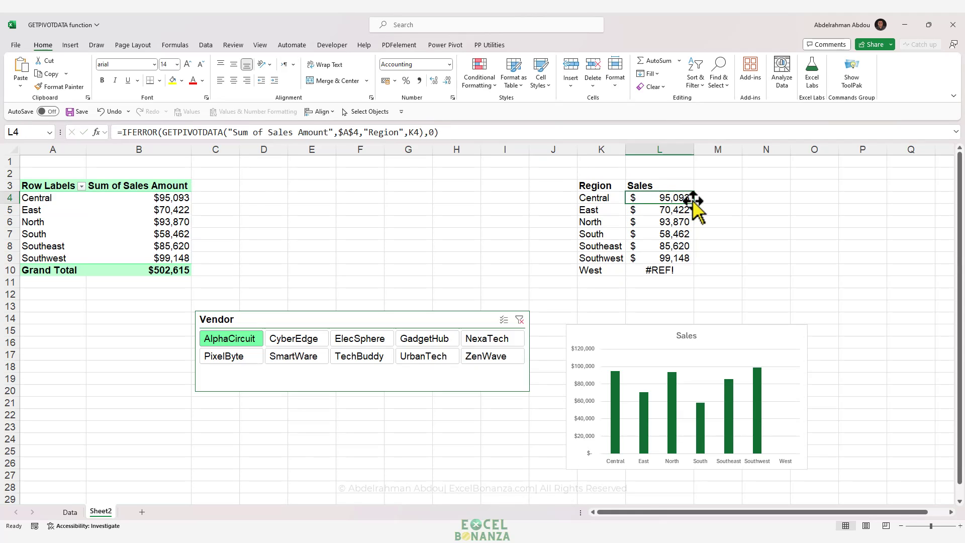
drag(694, 203, 671, 272)
click(671, 272)
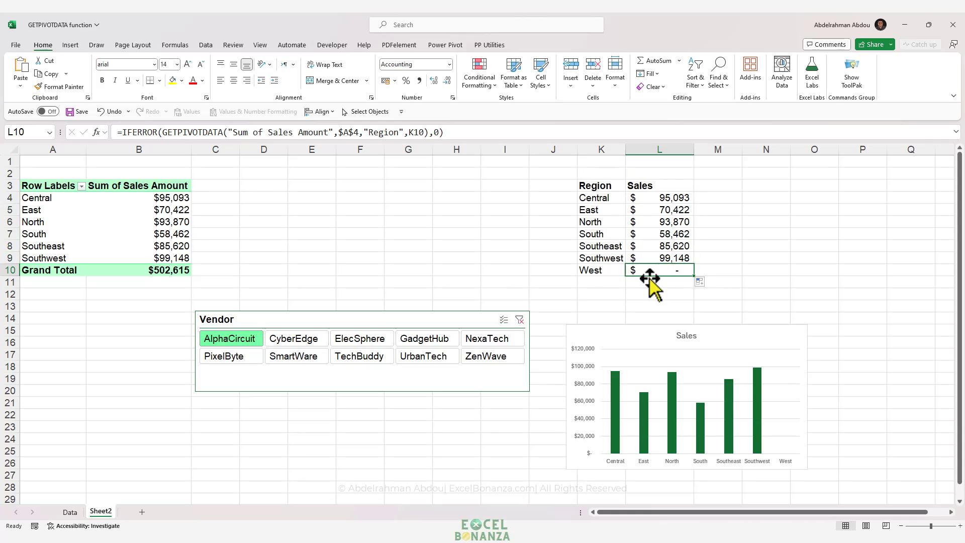
click(653, 282)
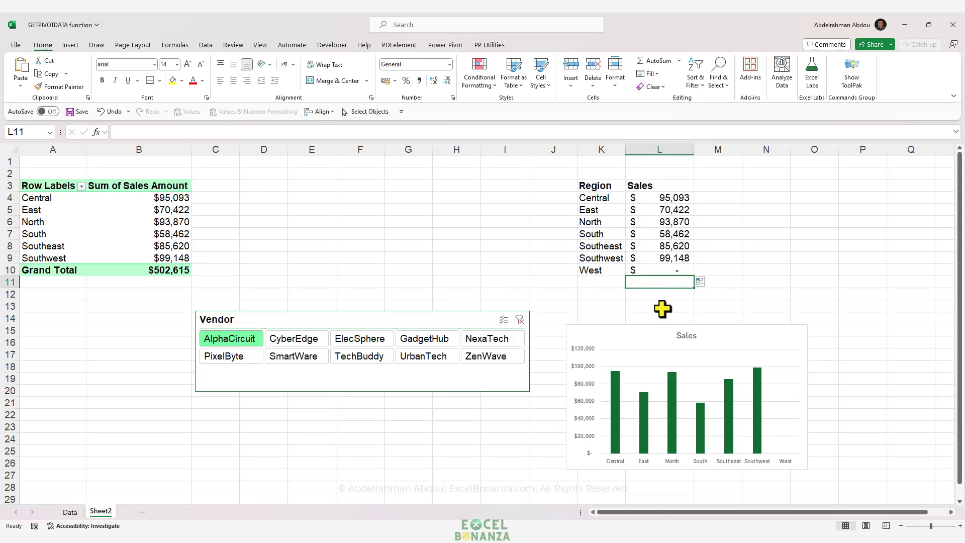
click(661, 270)
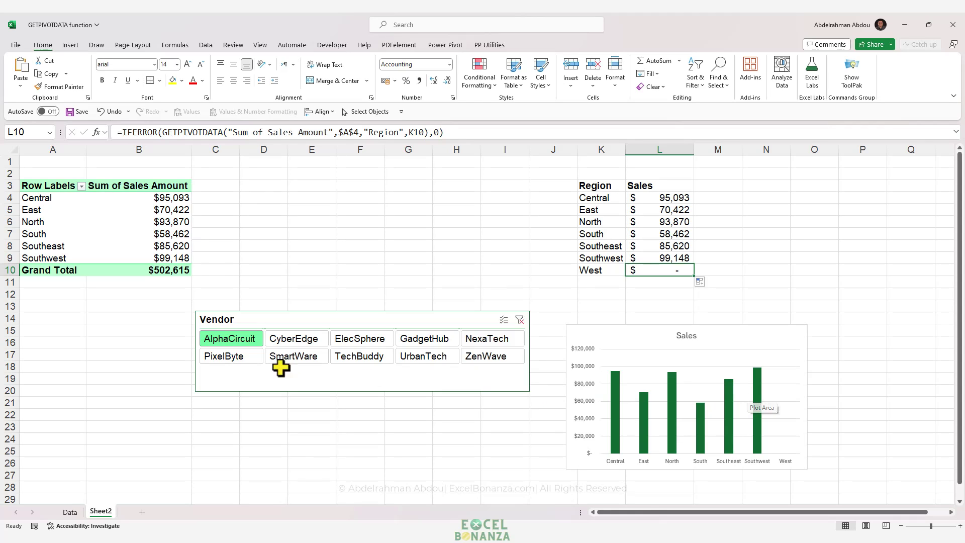
Add Product Category to the pivot table's rows beneath Region and check the Region/Sales table against the new layout.
click(151, 233)
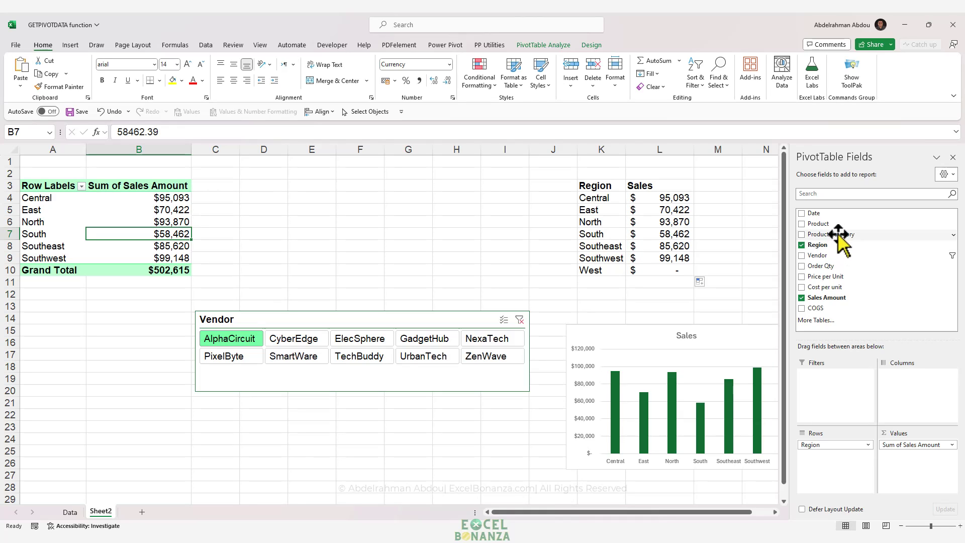
drag(839, 232, 837, 481)
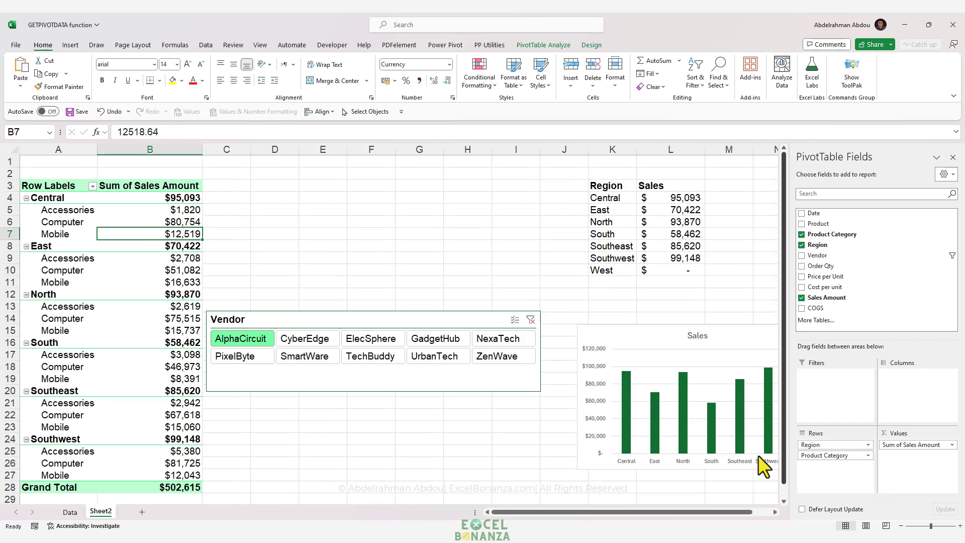
key(Down)
key(Down)
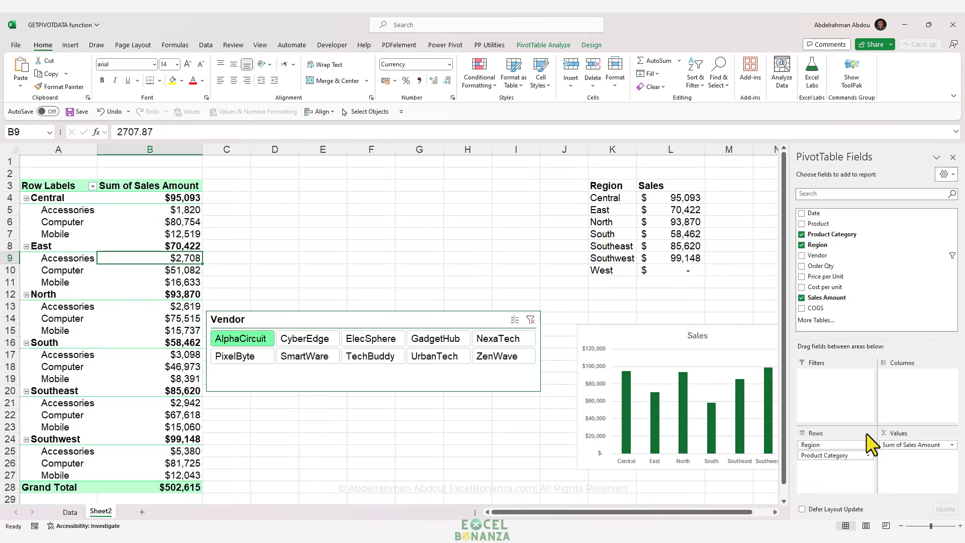
key(Down)
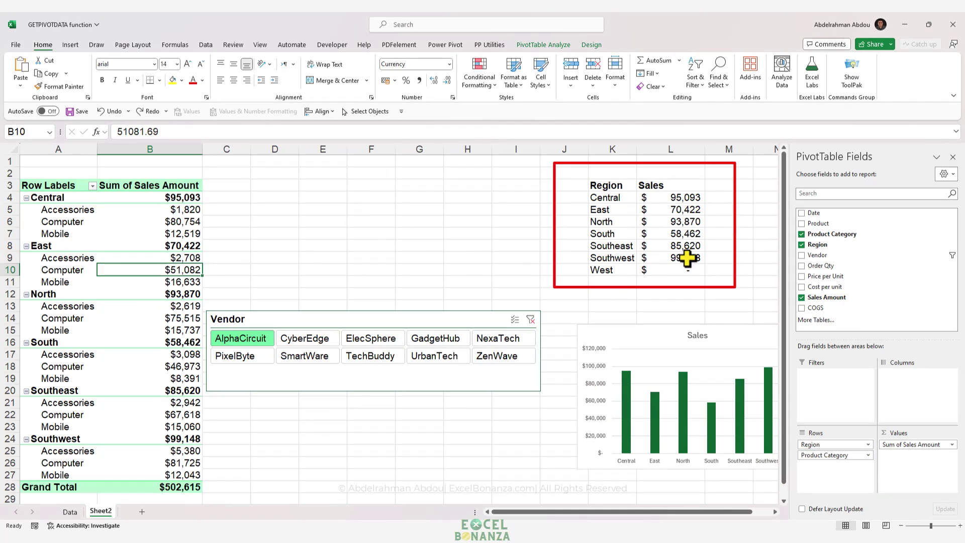
click(654, 258)
click(182, 257)
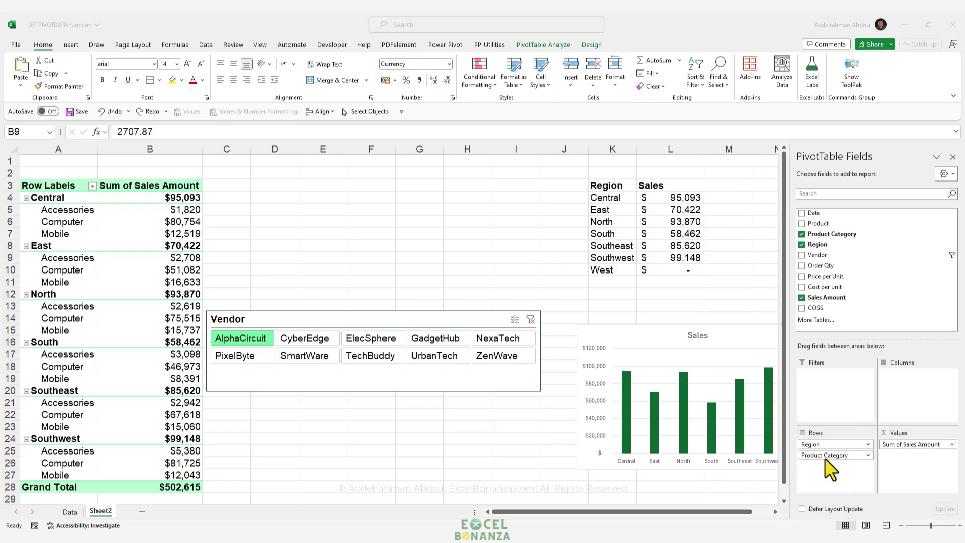
Try removing Region from the pivot table, check the formula in L4, and undo the removal.
drag(814, 445, 504, 424)
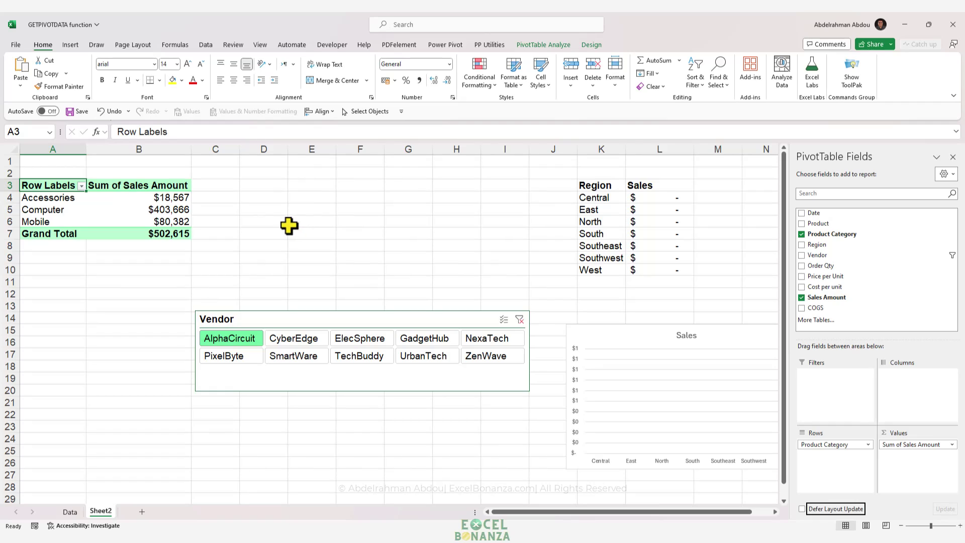
click(656, 198)
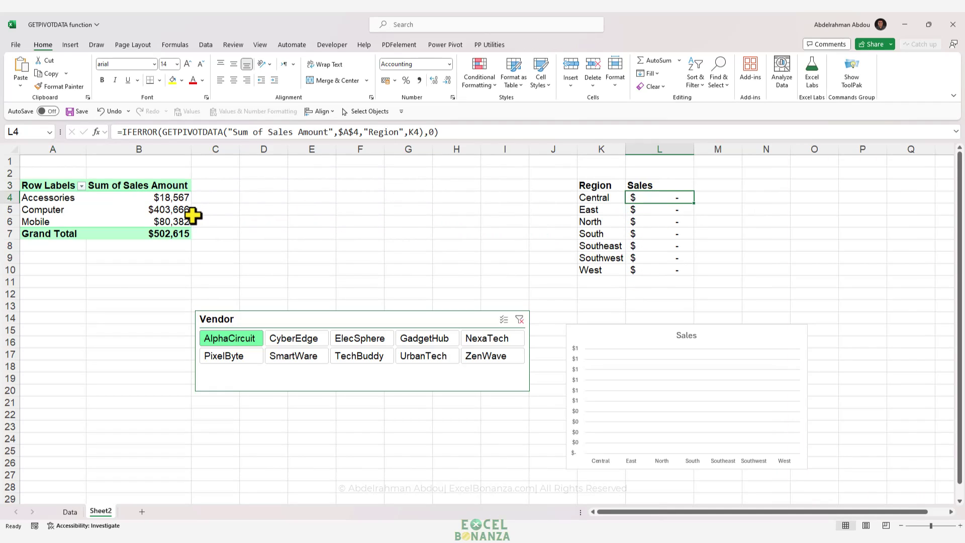
key(ctrl+z)
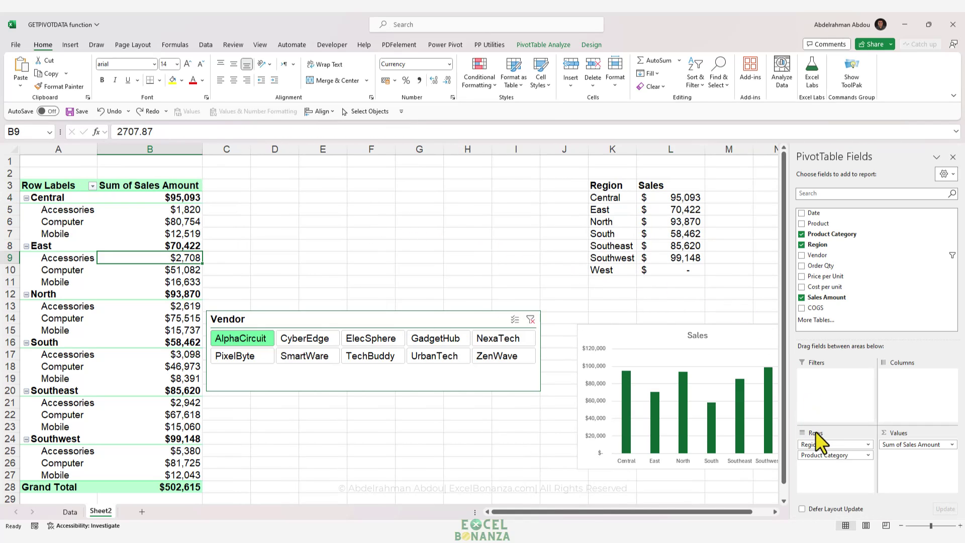
Move Region from the pivot table's rows to its columns and check the Southeast formula in L8.
drag(815, 444, 915, 389)
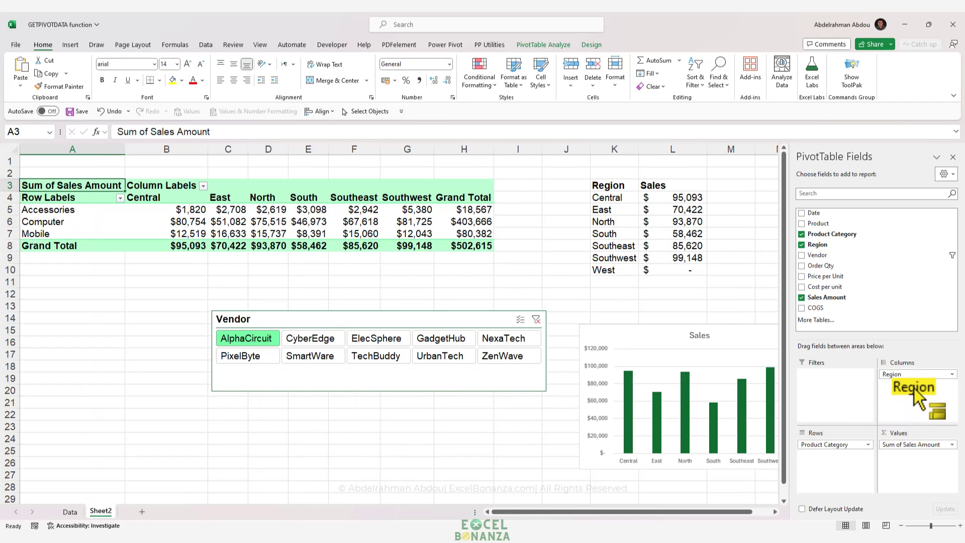
click(696, 245)
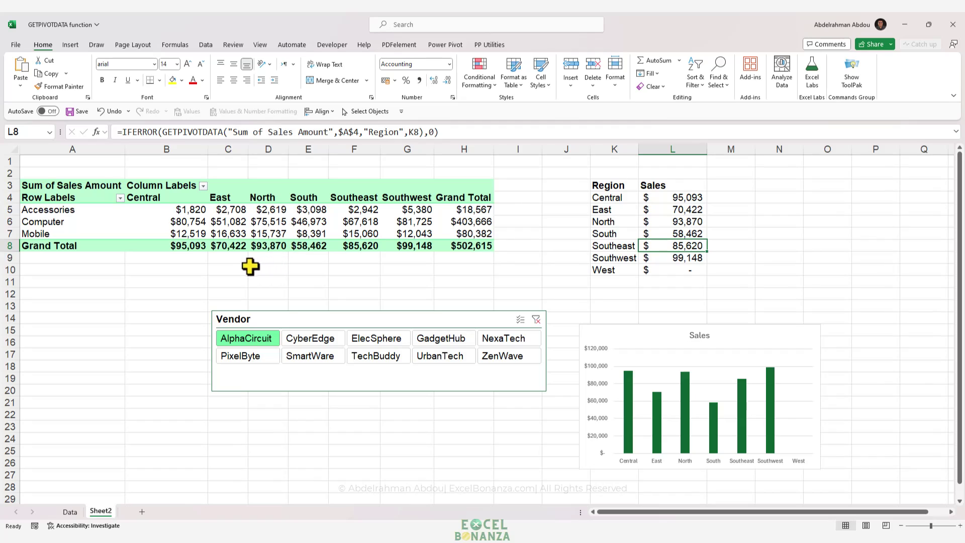
Move Region from the pivot table's columns to its filters and check the Central formula in L4.
click(268, 234)
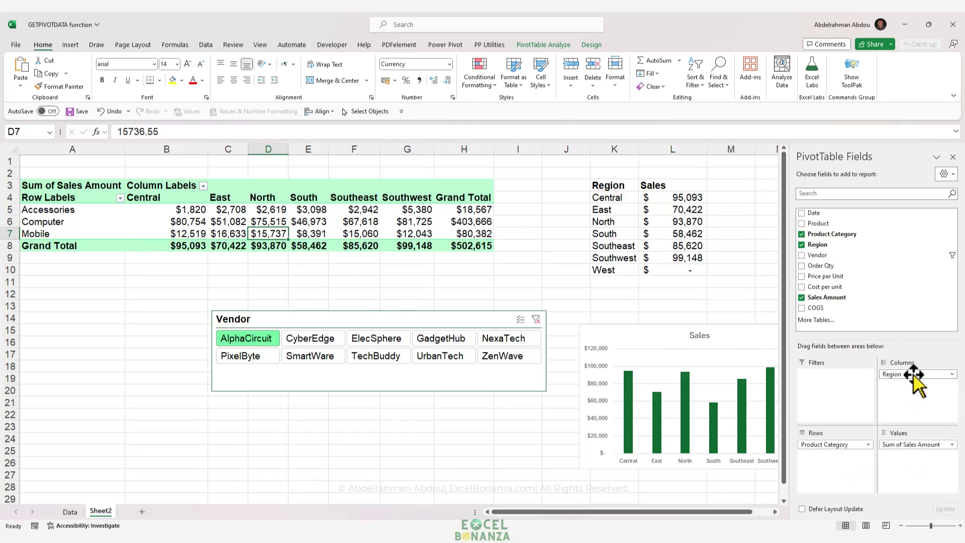
drag(912, 375, 883, 372)
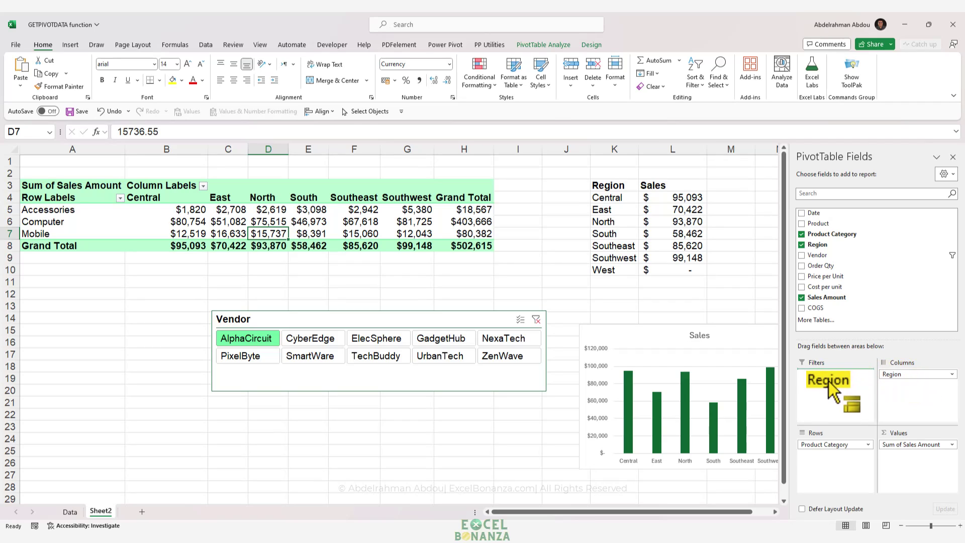
drag(829, 384, 830, 388)
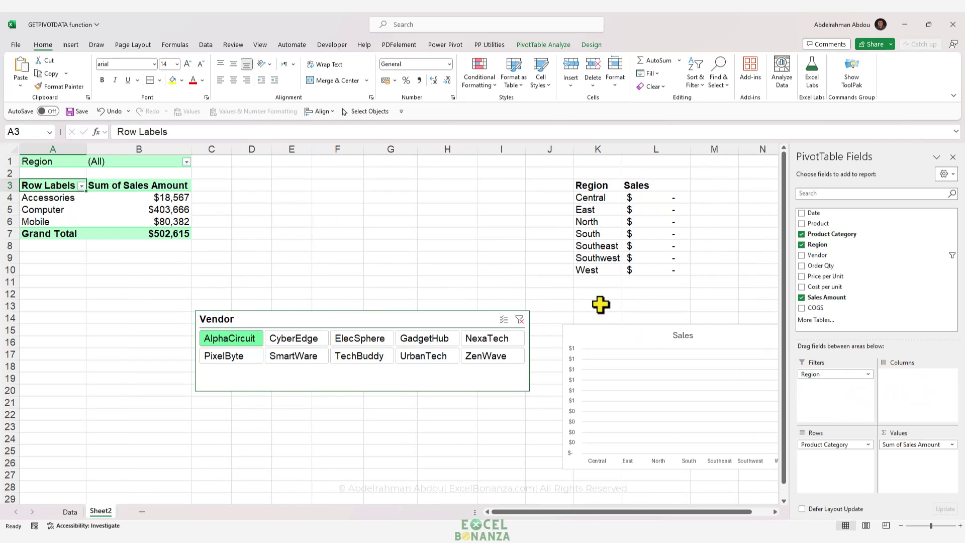
click(653, 197)
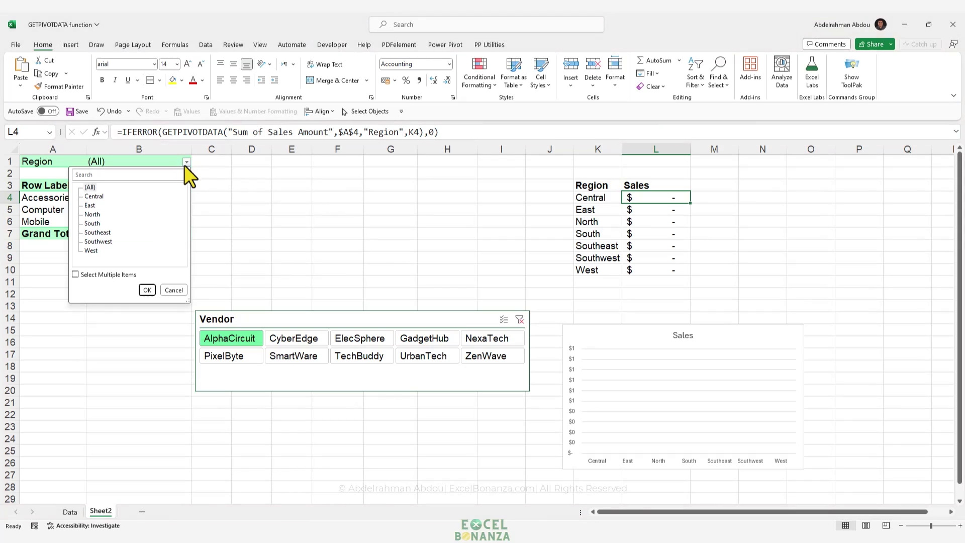
Filter the pivot table's Region to Central and check the formulas for East in L5 and Central in L4.
click(146, 290)
click(664, 210)
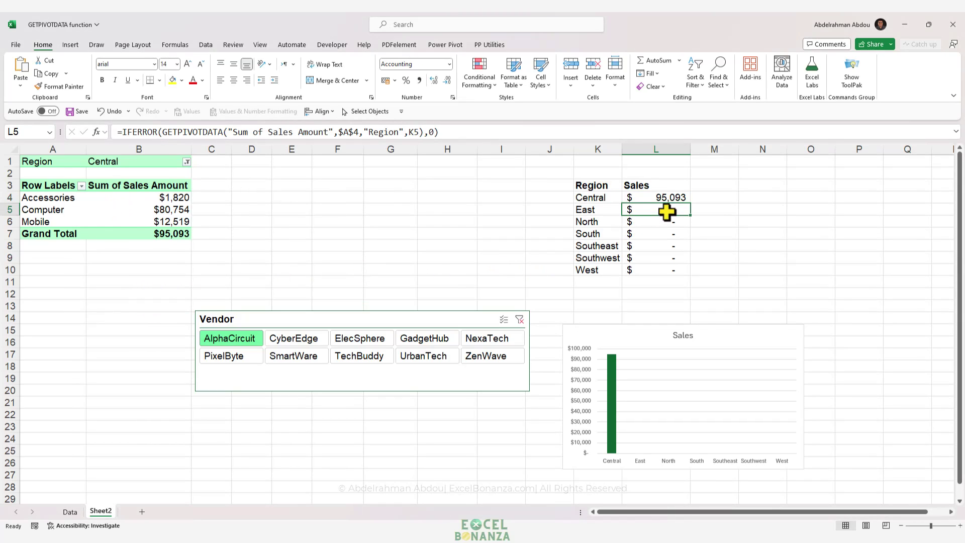
key(Up)
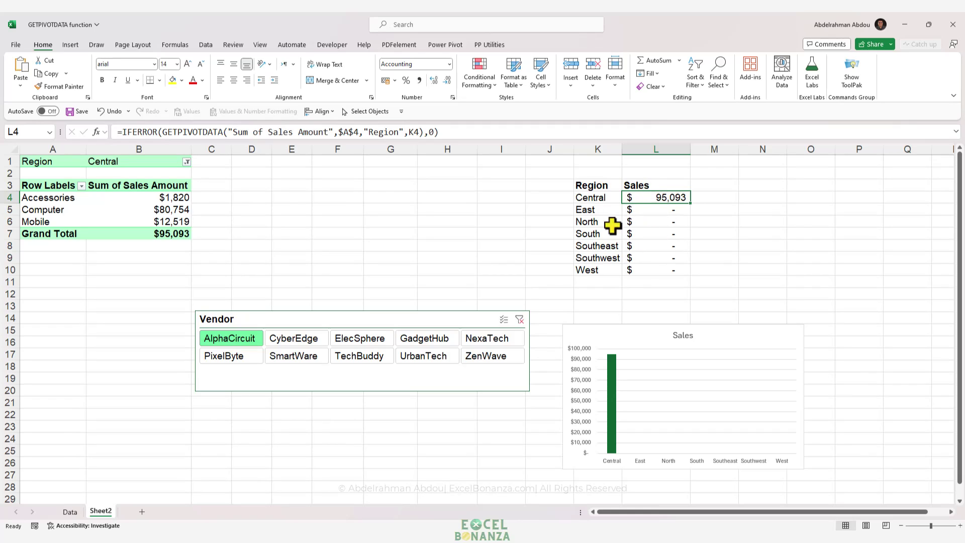
Reset the Region filter to (All) and move Region back to the pivot table's rows above Product Category.
click(187, 162)
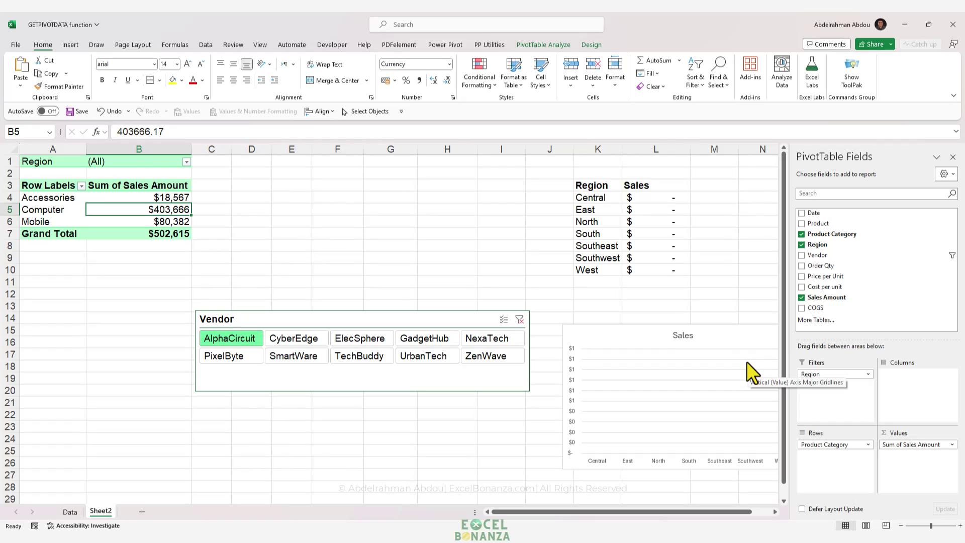
key(ctrl+z)
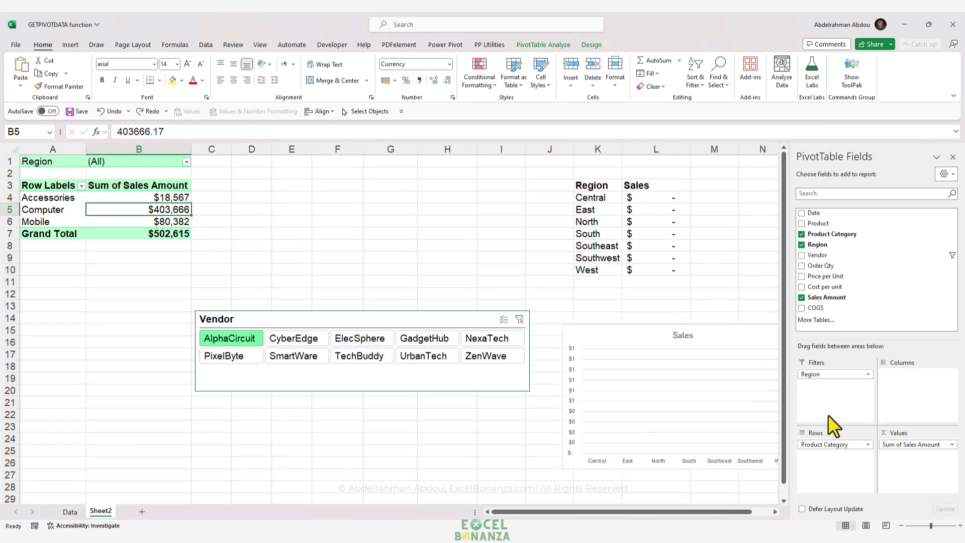
drag(827, 378, 835, 442)
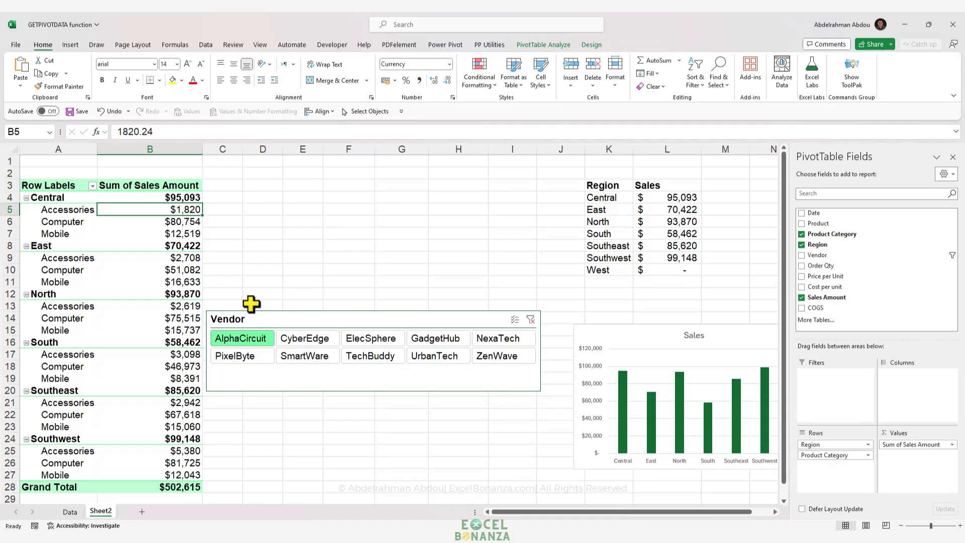
key(Down)
key(Down)
key(Down)
key(Down)
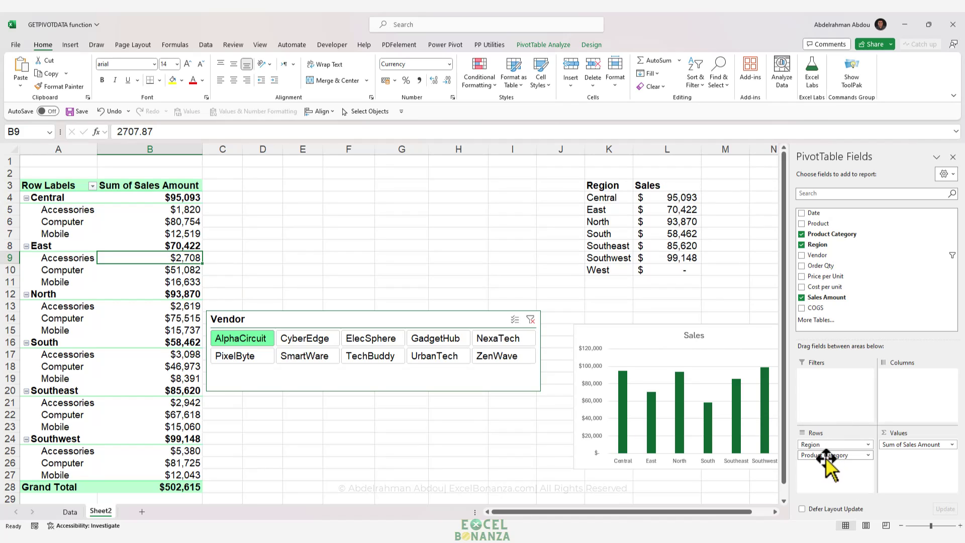
Place Product Category above Region in the pivot table's rows and check the Sales formulas for Central and East.
mouse_move(826, 456)
mouse_down()
mouse_move(851, 458)
mouse_move(836, 447)
mouse_up()
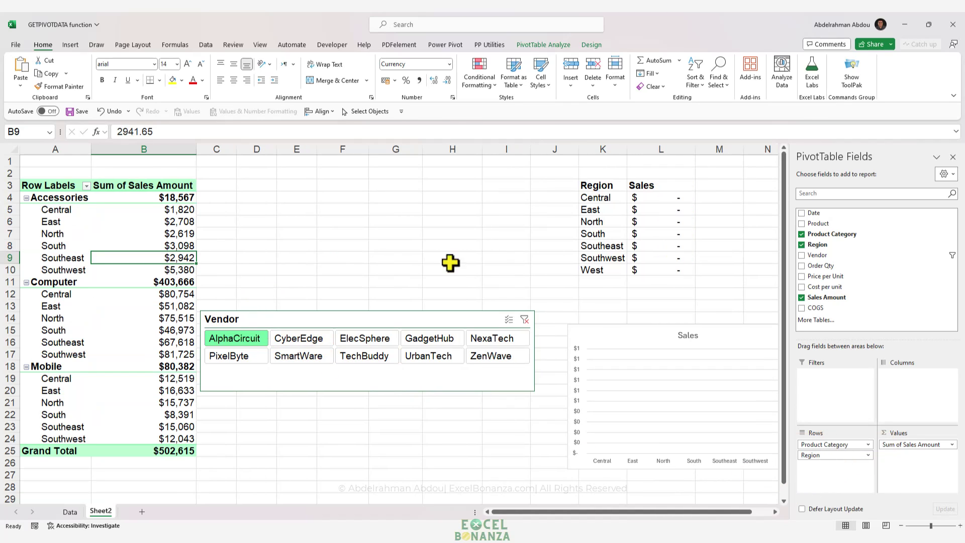
click(661, 221)
click(657, 197)
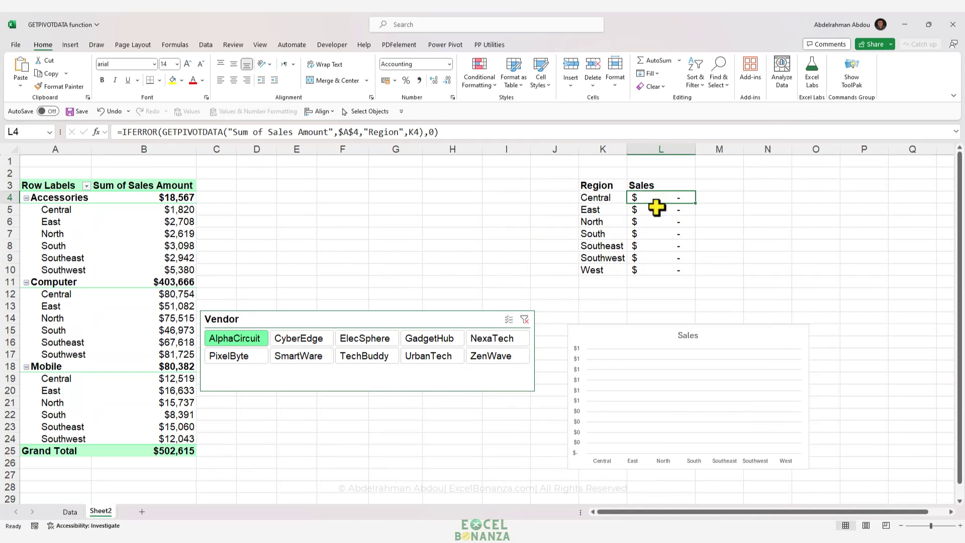
click(657, 209)
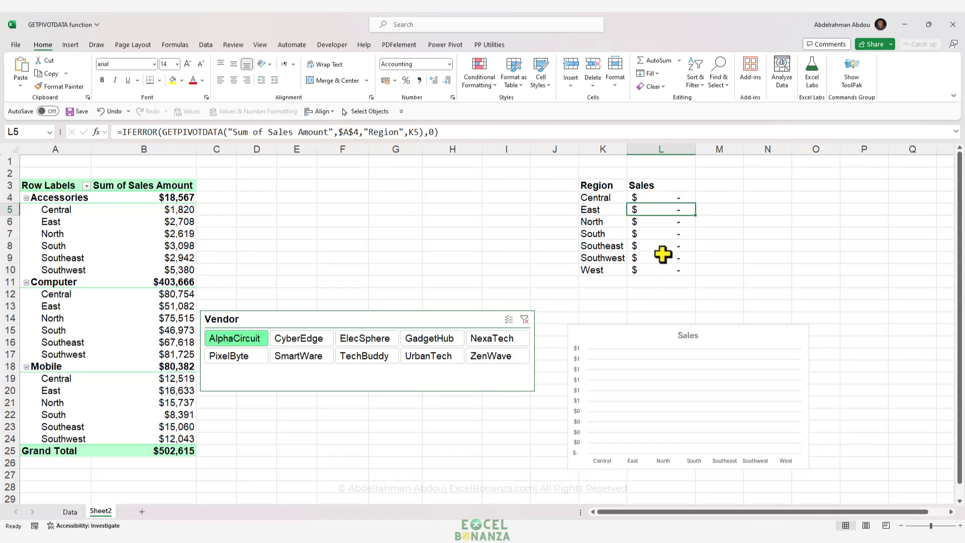
key(Left)
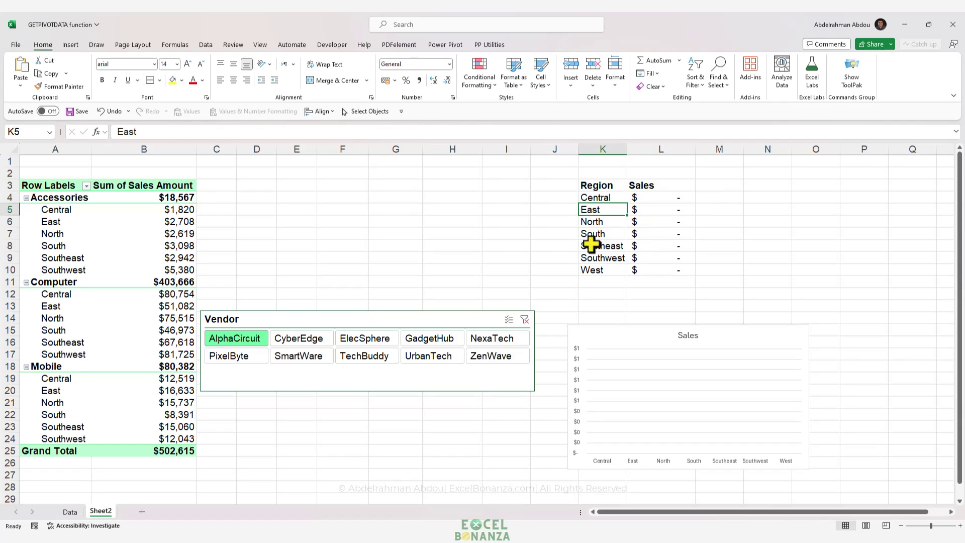
click(170, 259)
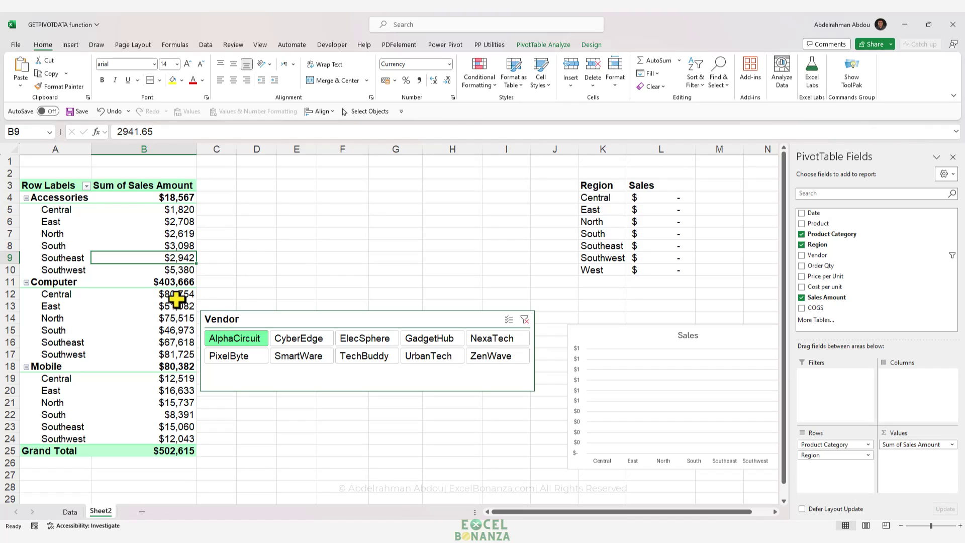
Undo the row field reordering to put Region back above Product Category, and check the Region/Sales table, including South's formula in L7.
key(ctrl+z)
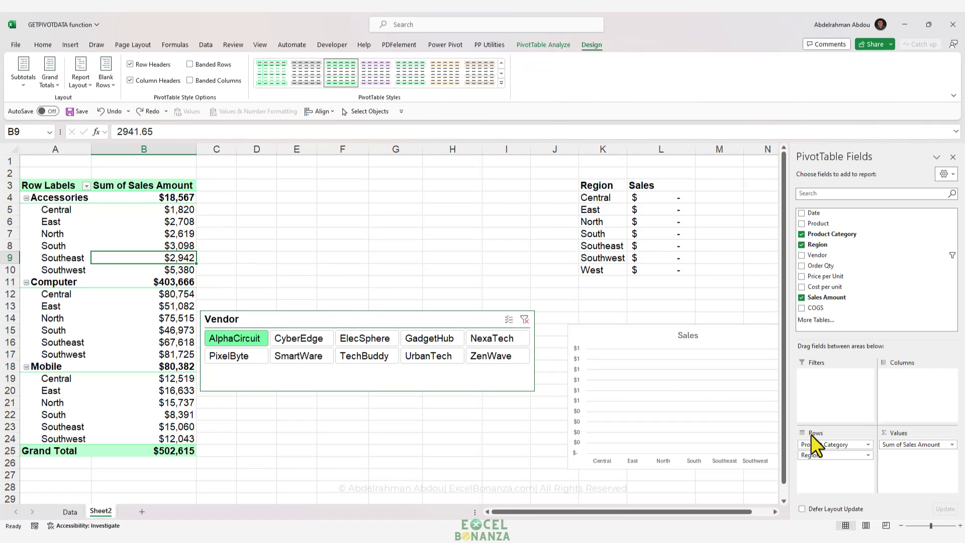
key(ctrl+z)
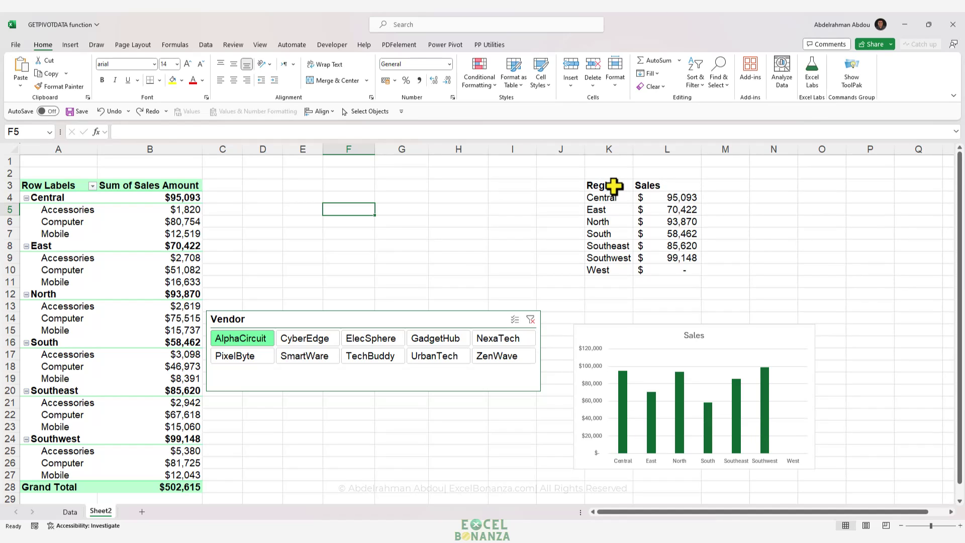
drag(609, 187, 678, 272)
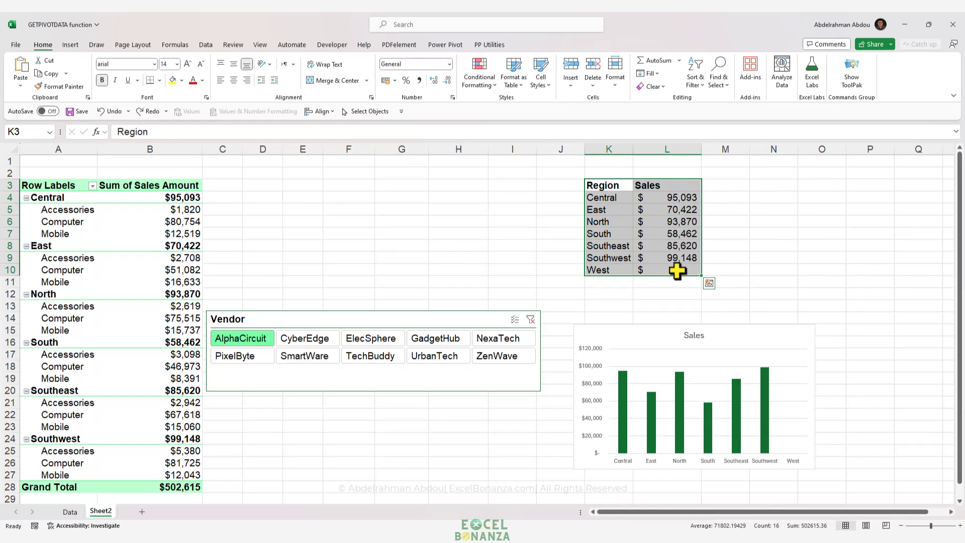
click(652, 234)
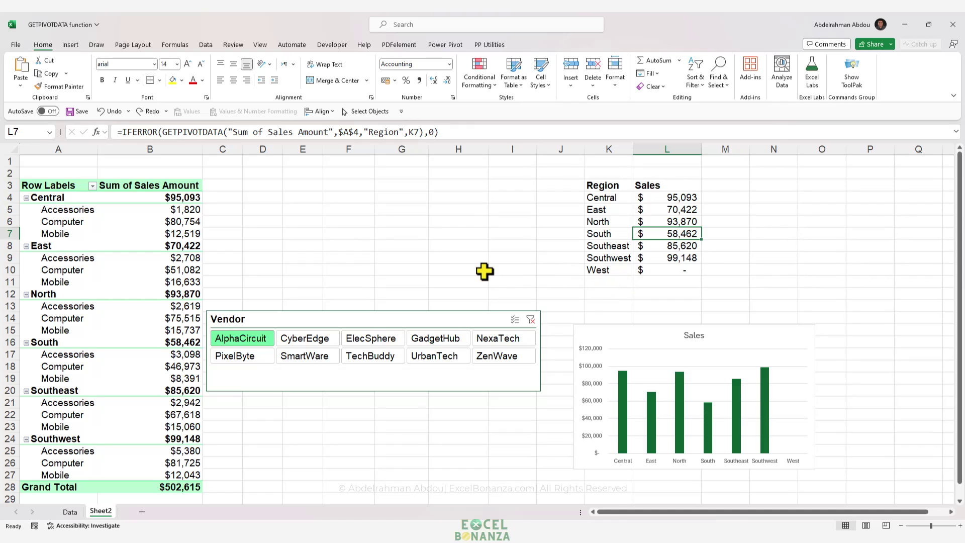
Enter a GETPIVOTDATA formula in F5 that returns the pivot table's Accessories sales for the Central region.
click(357, 219)
click(356, 211)
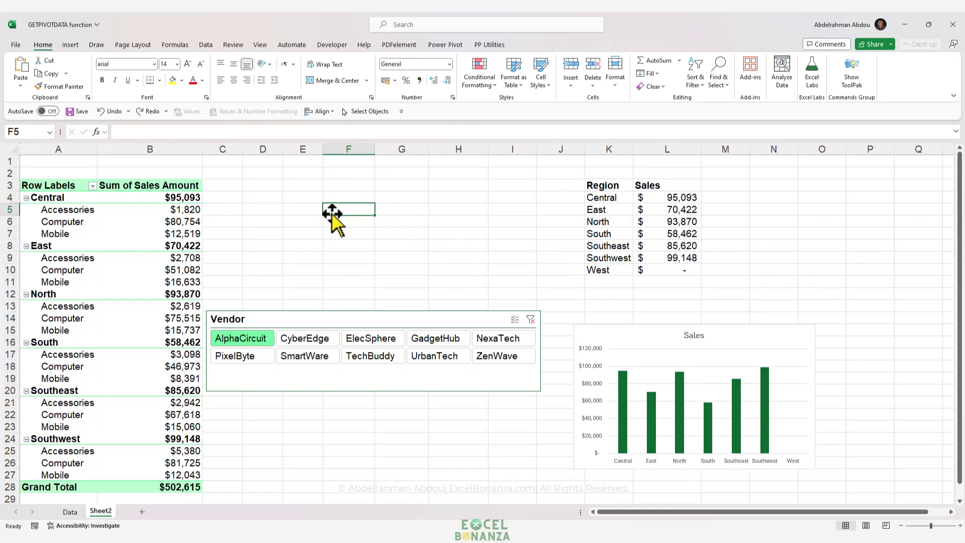
text(=)
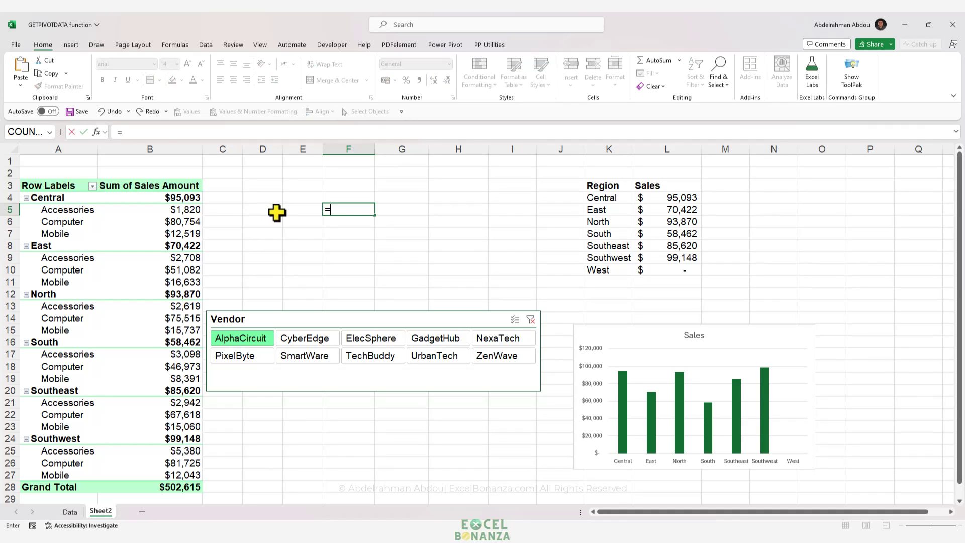
click(164, 210)
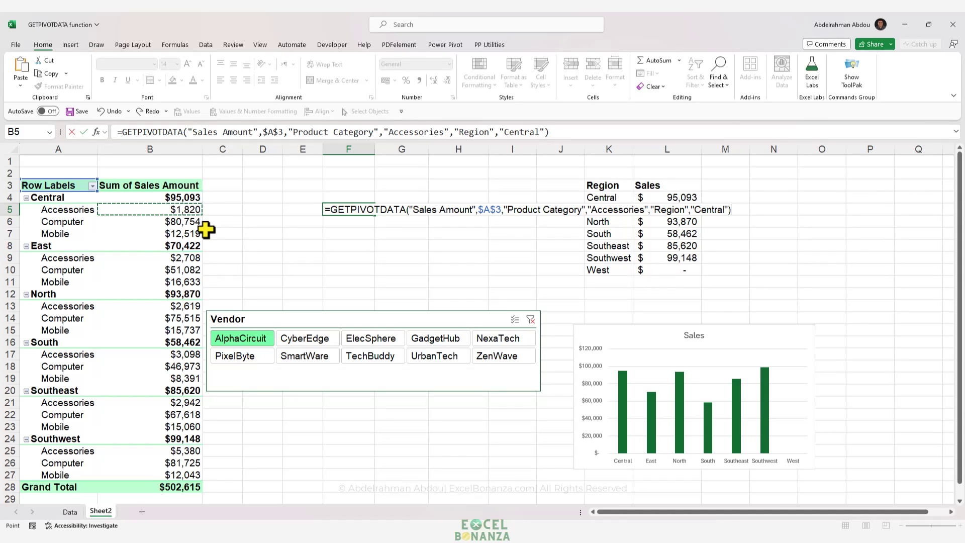
key(Return)
Copy the Accessories, Computer and Mobile labels under Central and paste them as values into G5:G7.
drag(77, 210, 96, 232)
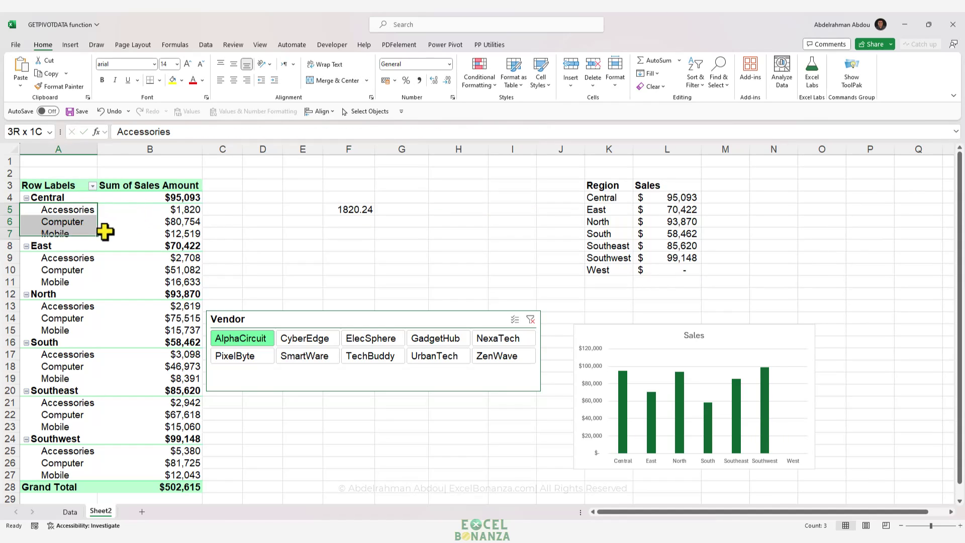
key(ctrl+c)
click(400, 208)
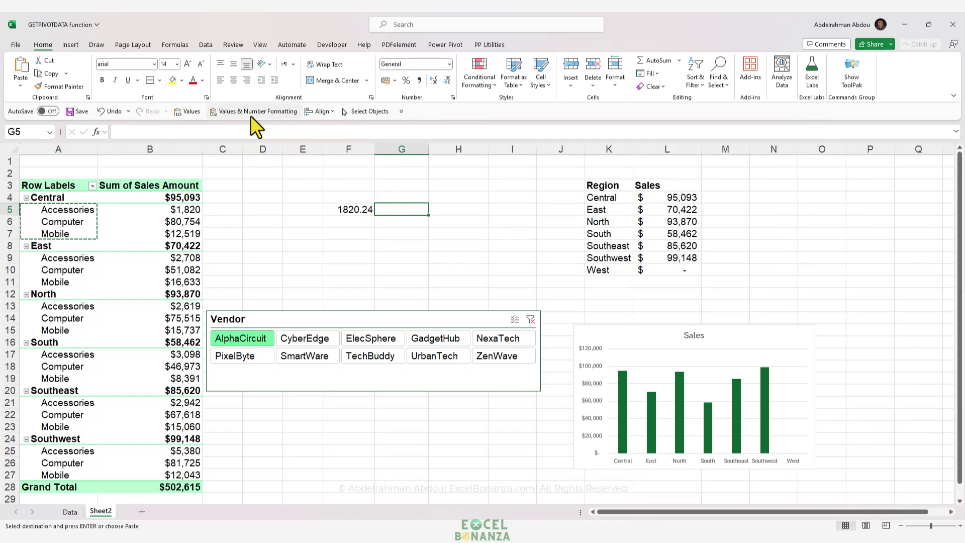
click(187, 111)
click(352, 208)
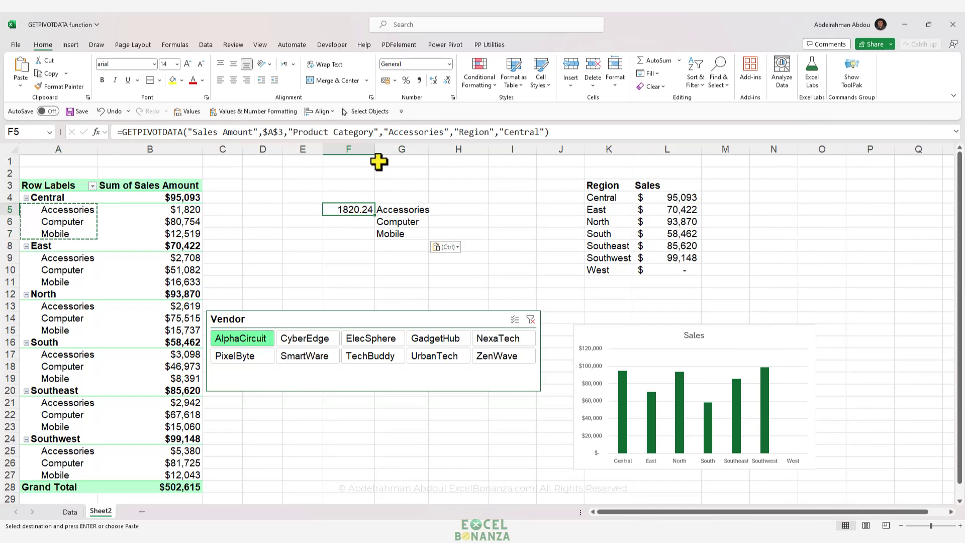
key(Escape)
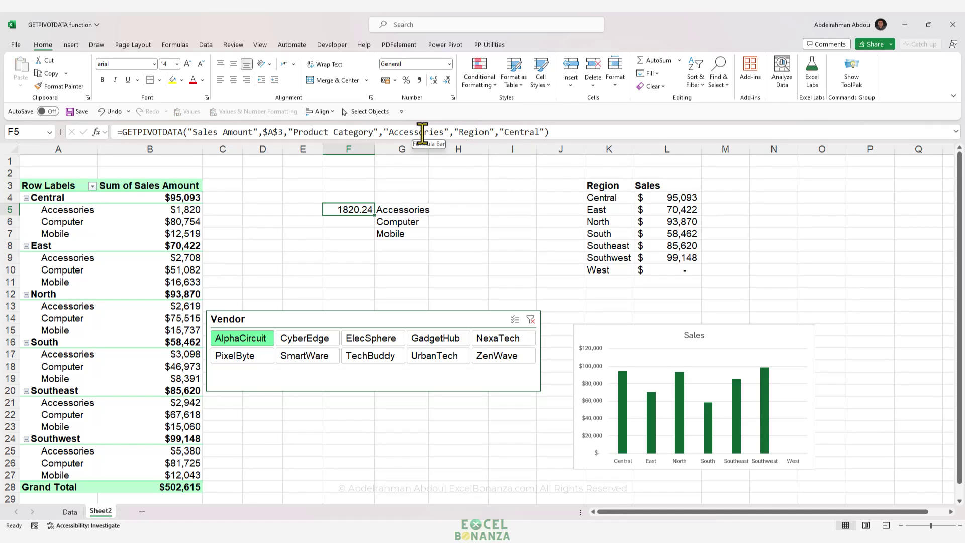
Replace the fixed "Accessories" item in F5's GETPIVOTDATA formula with a reference to G5, keeping the "Region","Central" pair.
drag(447, 133, 386, 133)
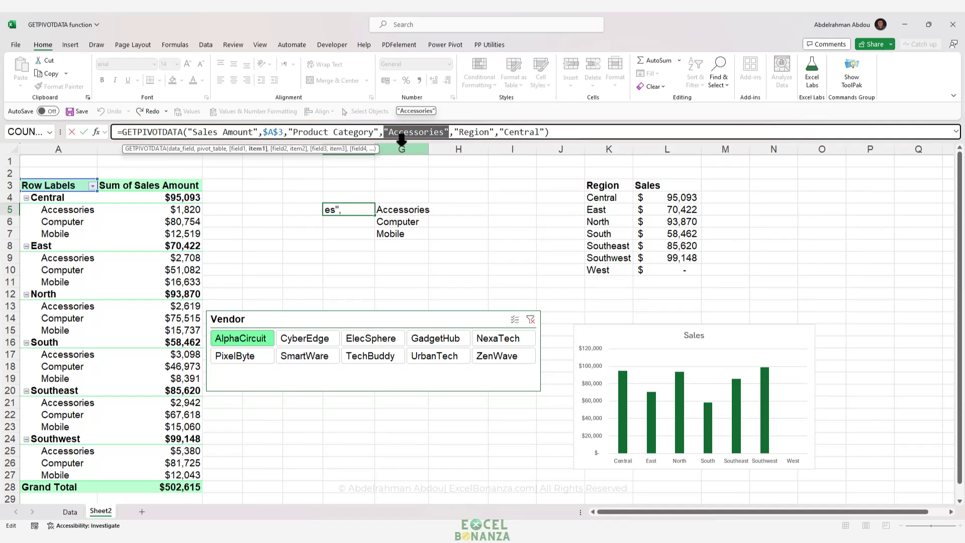
key(Delete)
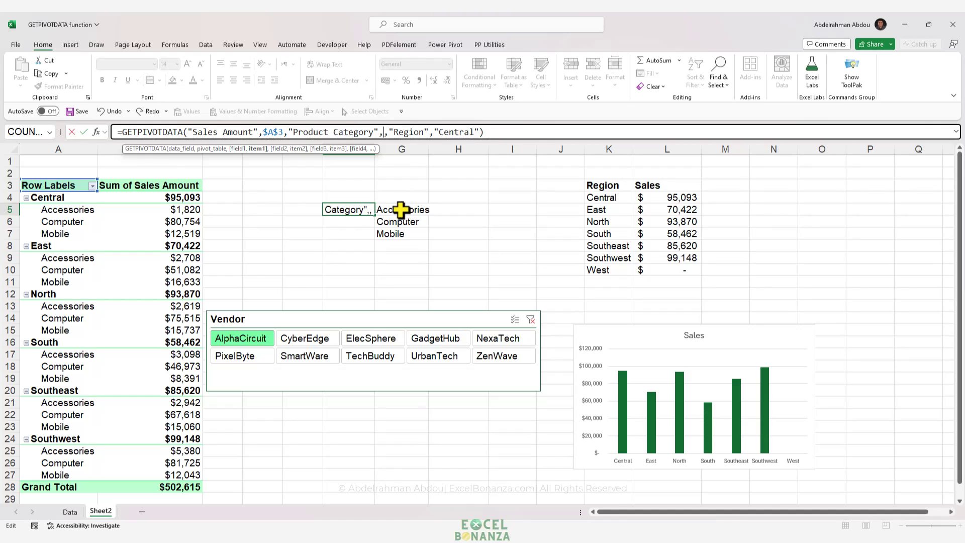
click(401, 209)
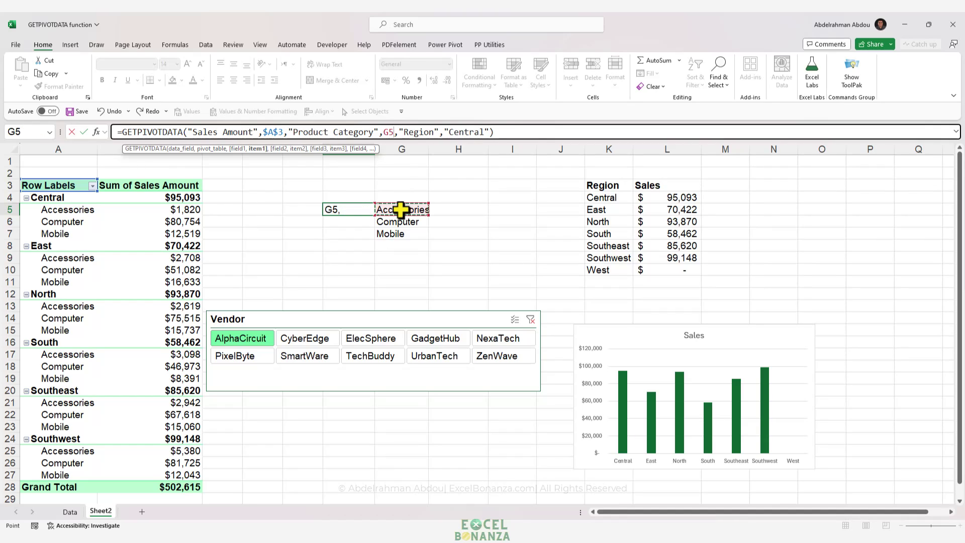
click(312, 135)
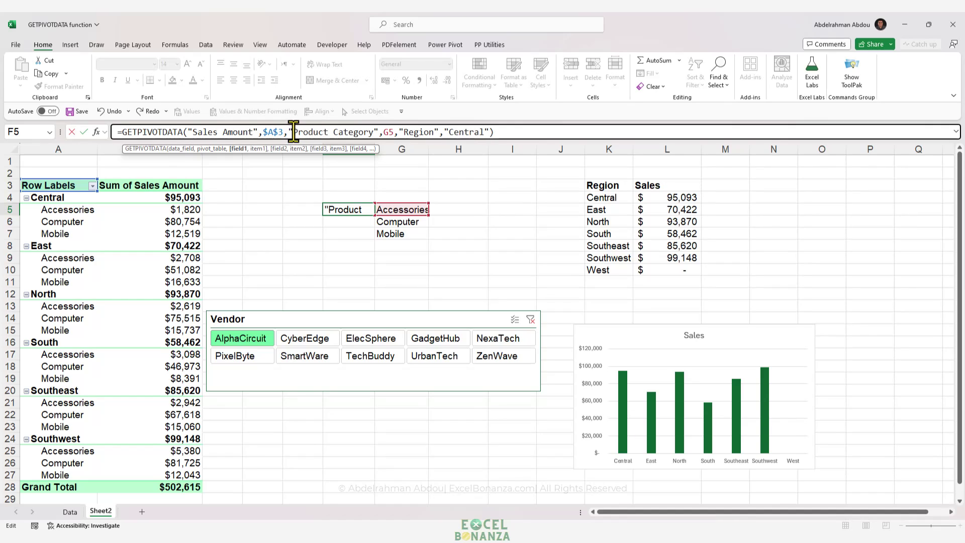
drag(293, 131, 384, 132)
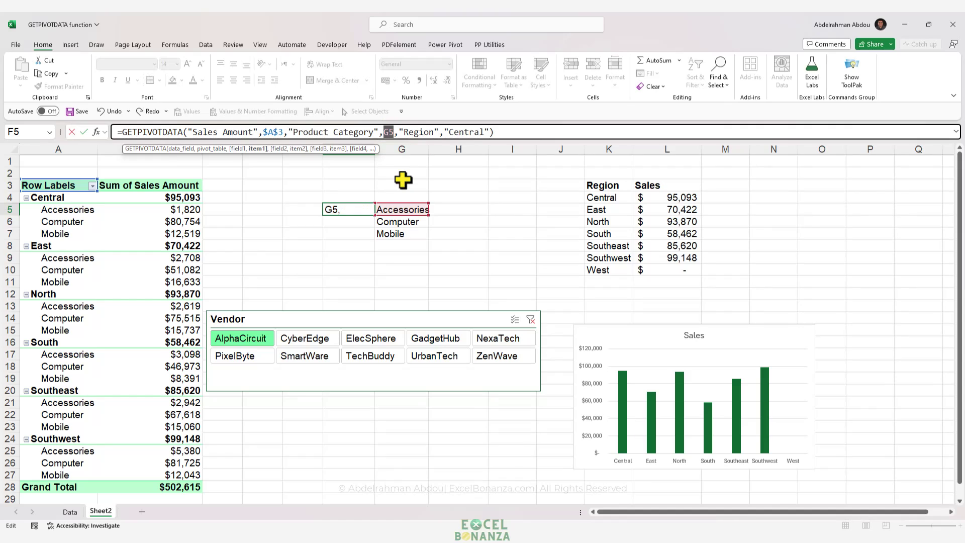
click(418, 132)
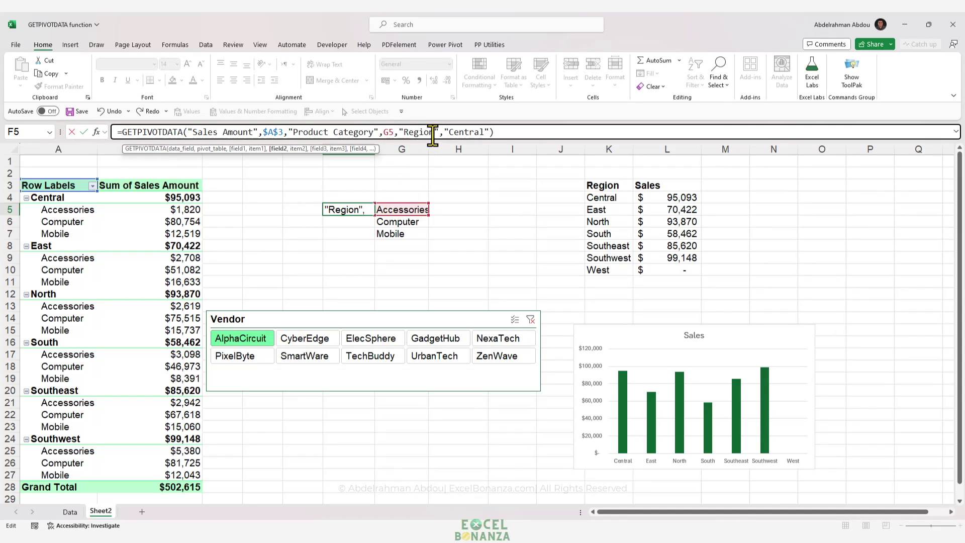
click(495, 131)
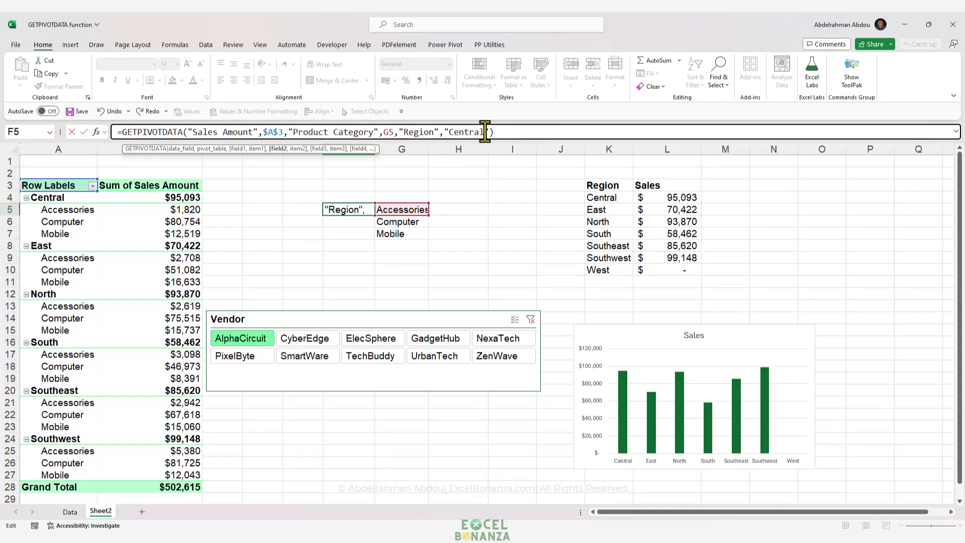
drag(489, 131, 408, 136)
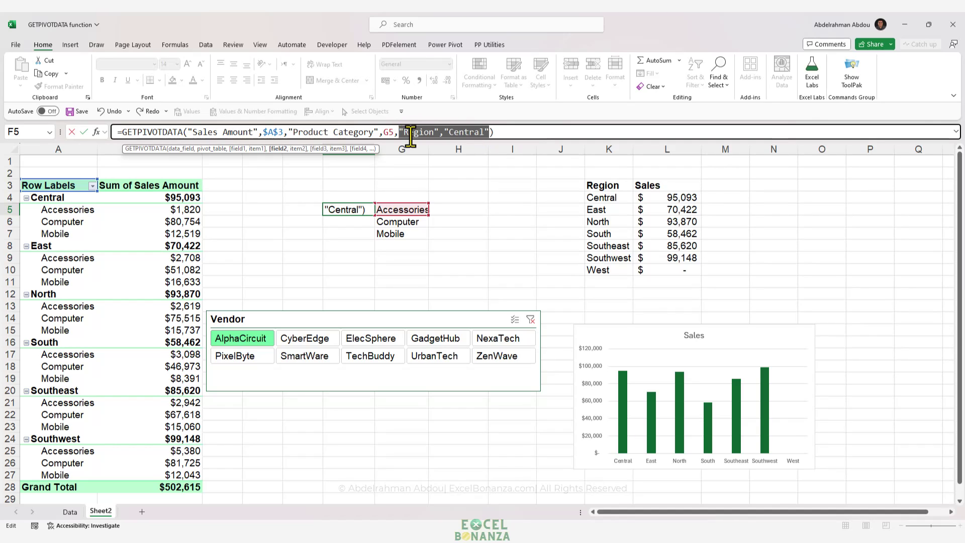
key(Return)
Fill the F5 formula down to F7 for Computer and Mobile and check the formula in F6.
click(347, 207)
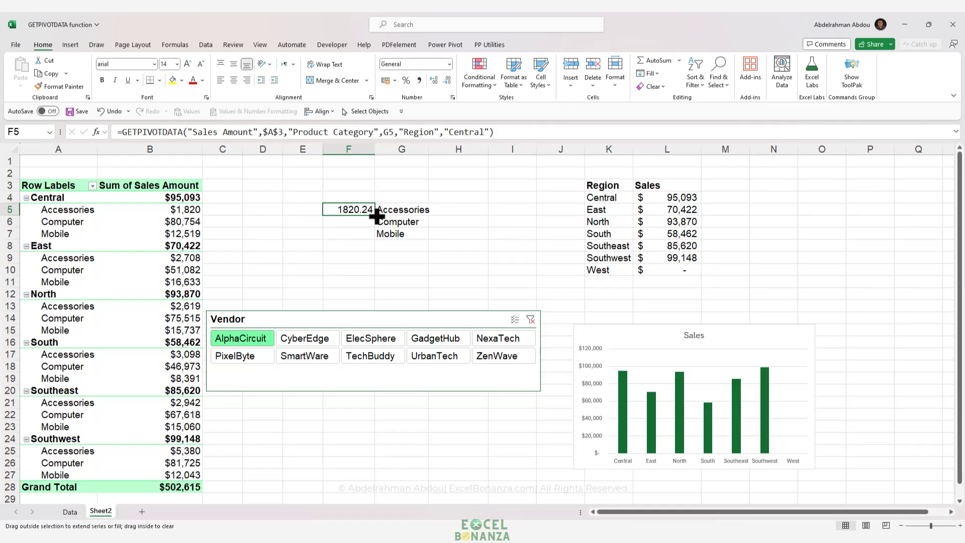
drag(377, 215, 375, 237)
click(358, 221)
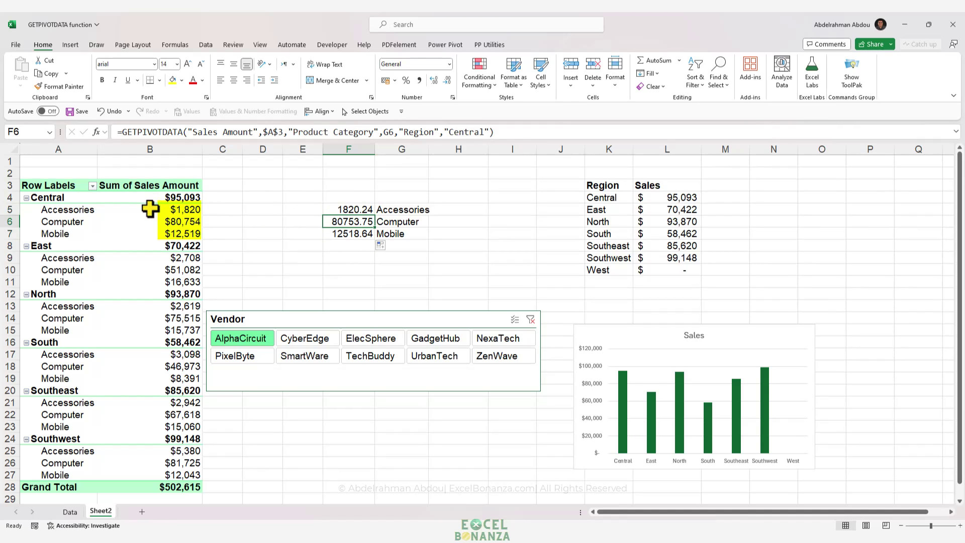
Format the category sales in F5:F7 as Accounting with no decimal places.
drag(371, 207, 351, 231)
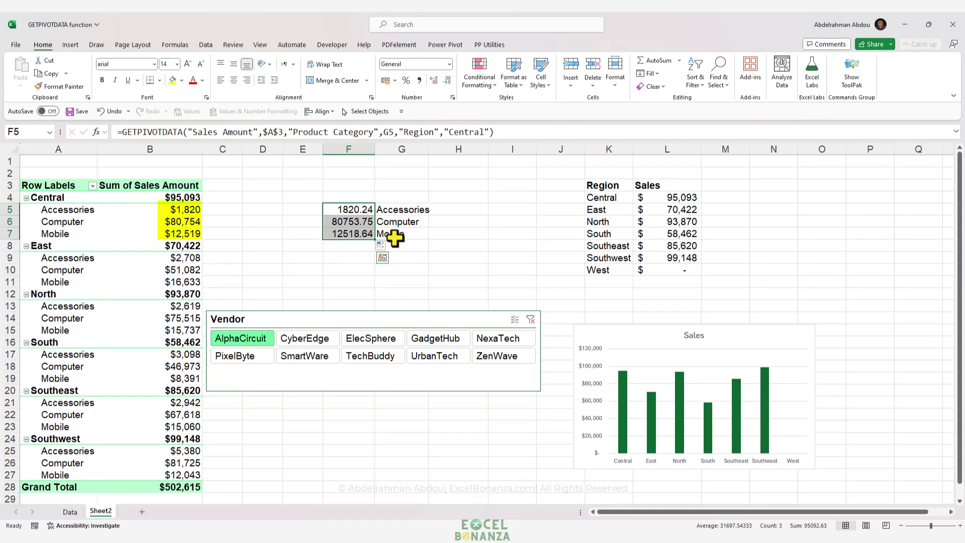
click(395, 80)
click(399, 109)
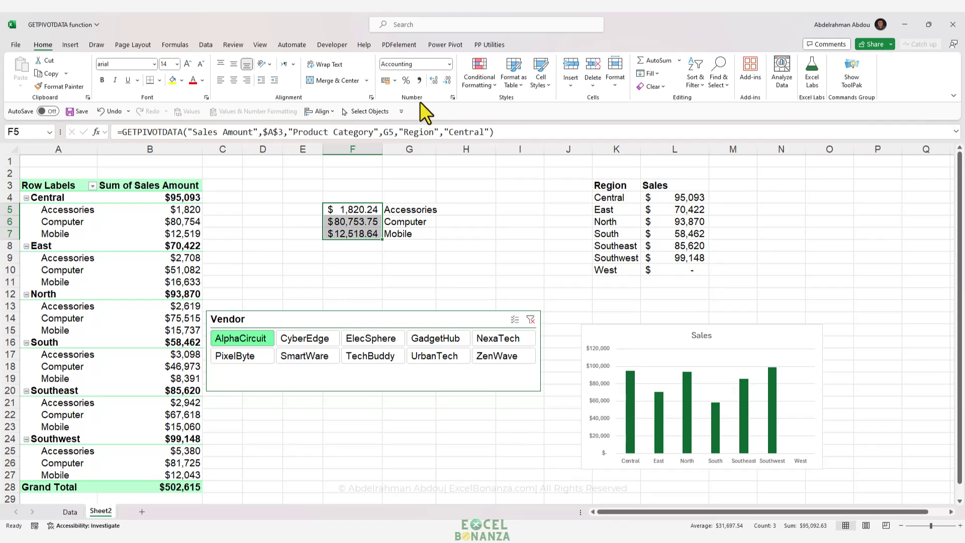
click(447, 80)
click(448, 79)
Review the field and item arguments of the GETPIVOTDATA formula in F5 without changing it.
click(419, 211)
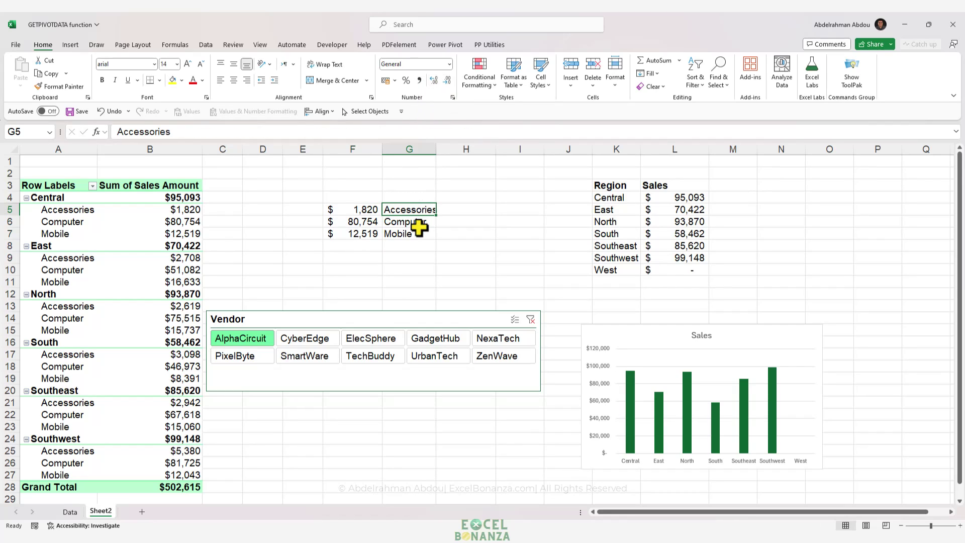
click(357, 212)
click(350, 132)
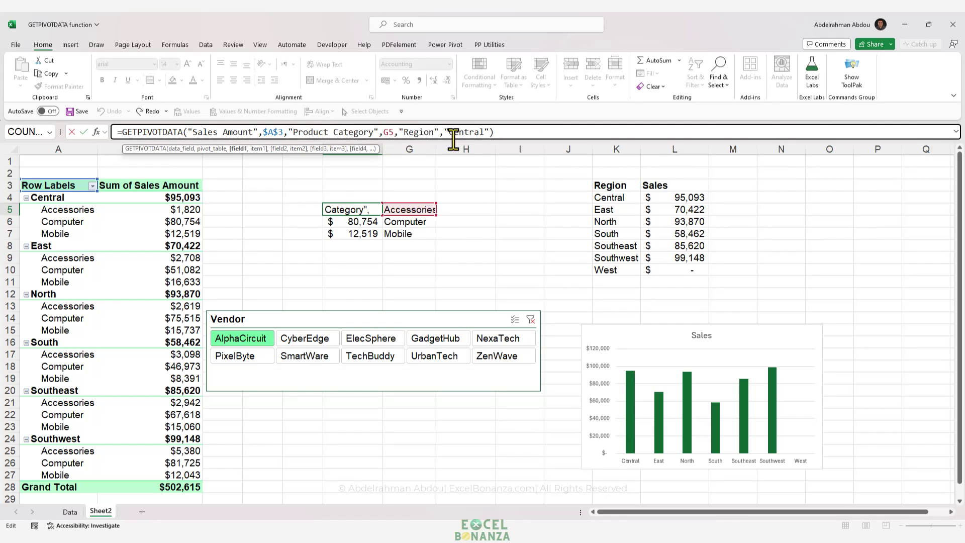
key(Escape)
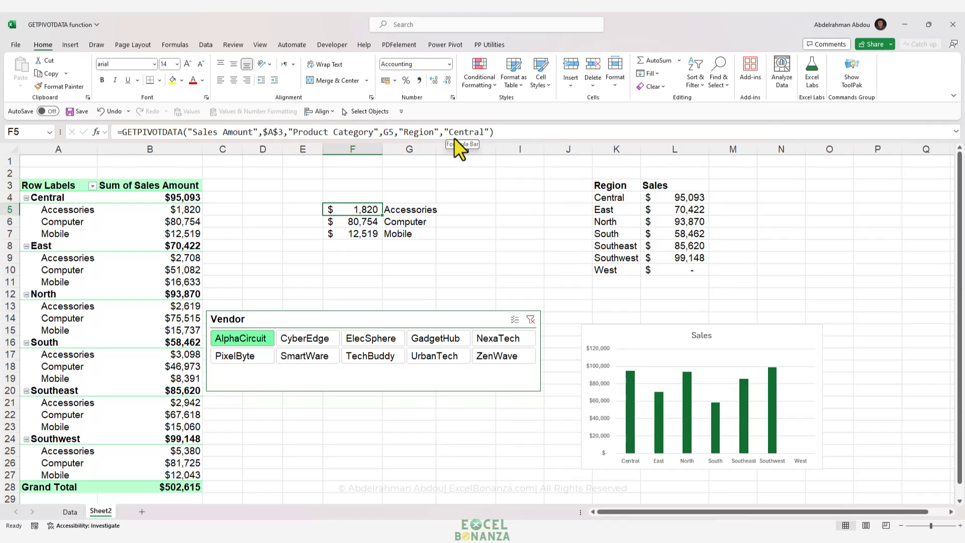
Enter =GETPIVOTDATA("Sales Amount",$A$3) in F10, omitting all field and item arguments.
click(374, 272)
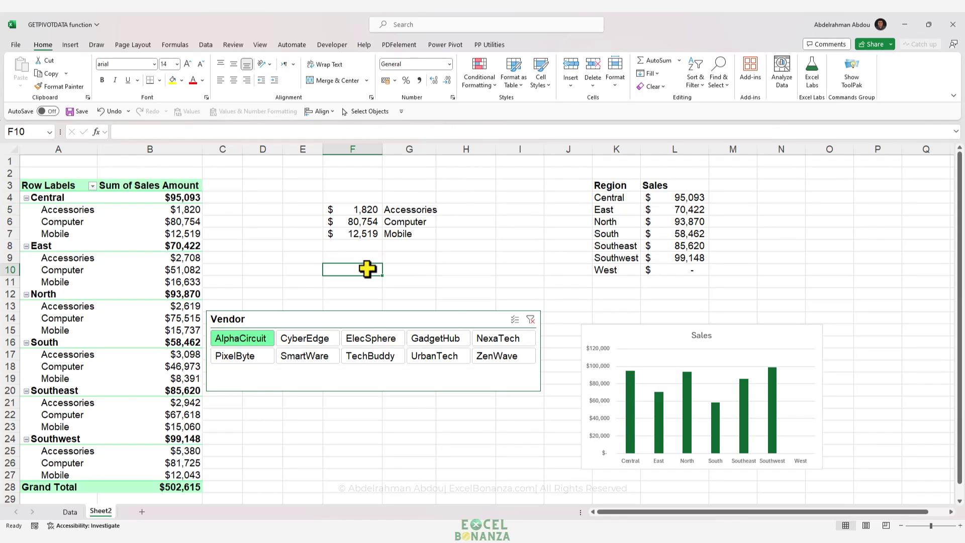
text(=)
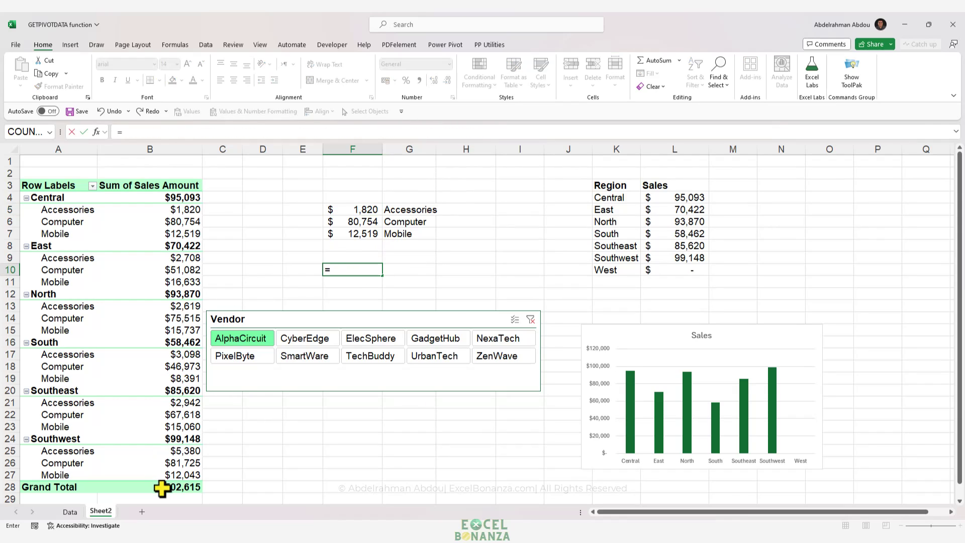
click(178, 270)
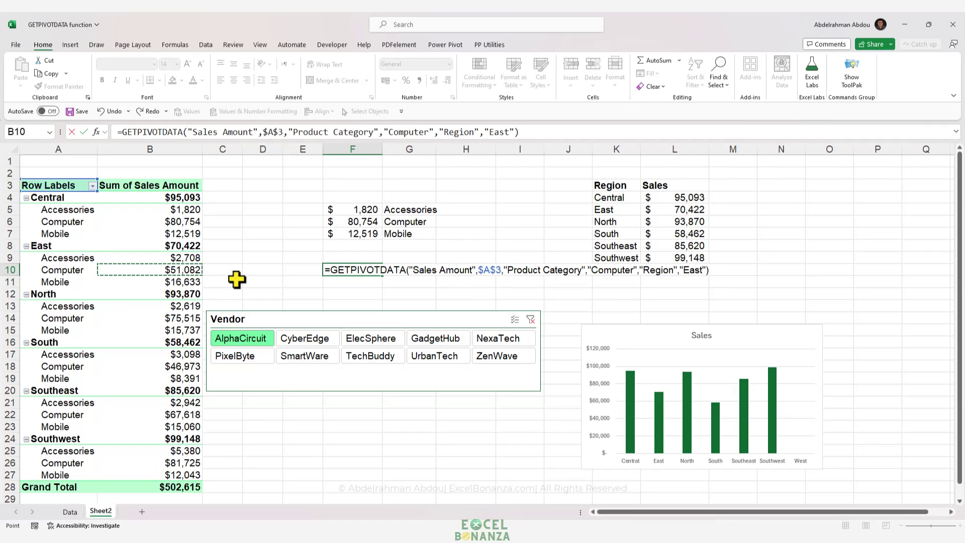
drag(289, 132, 611, 131)
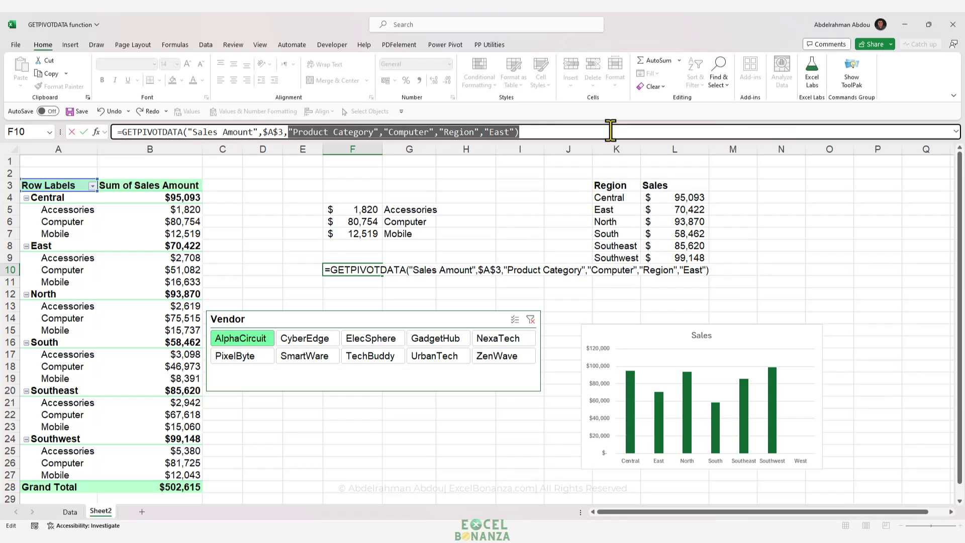
key(BackSpace)
key(BackSpace)
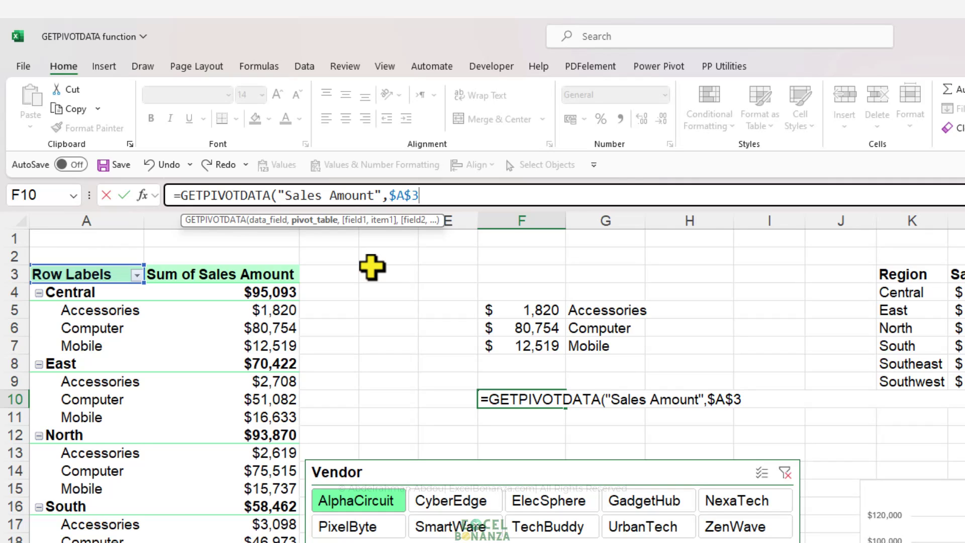
text())
key(Return)
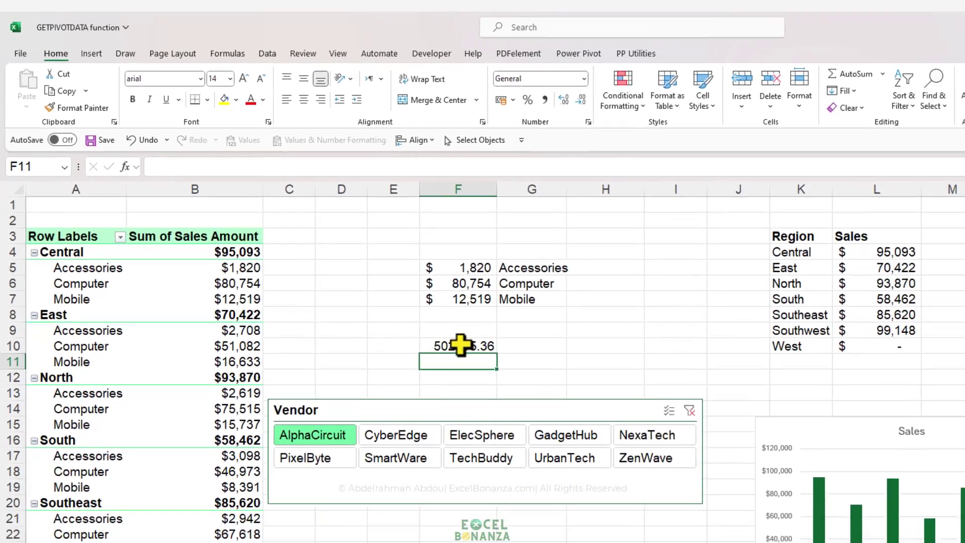
Compare the GETPIVOTDATA result in F10 with the pivot table's Grand Total in B28.
click(521, 399)
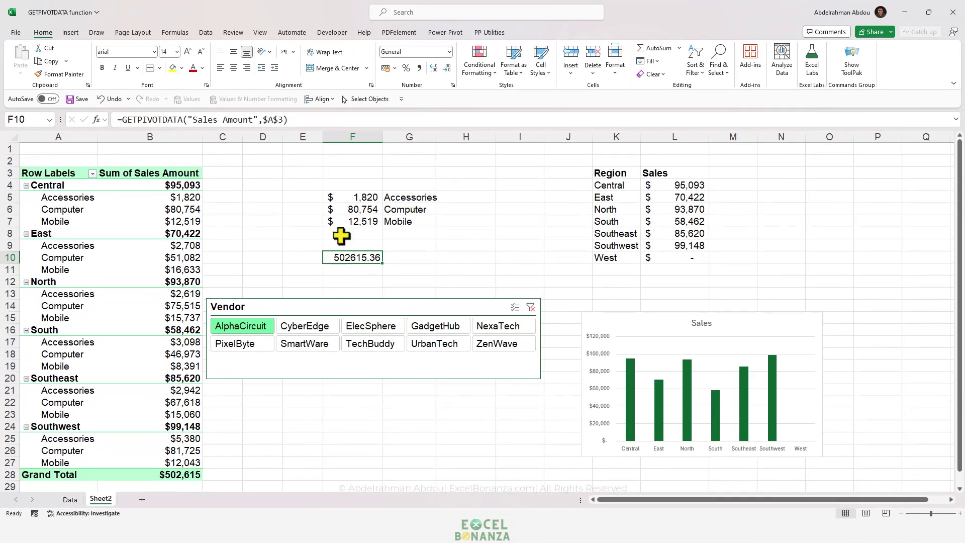
click(185, 475)
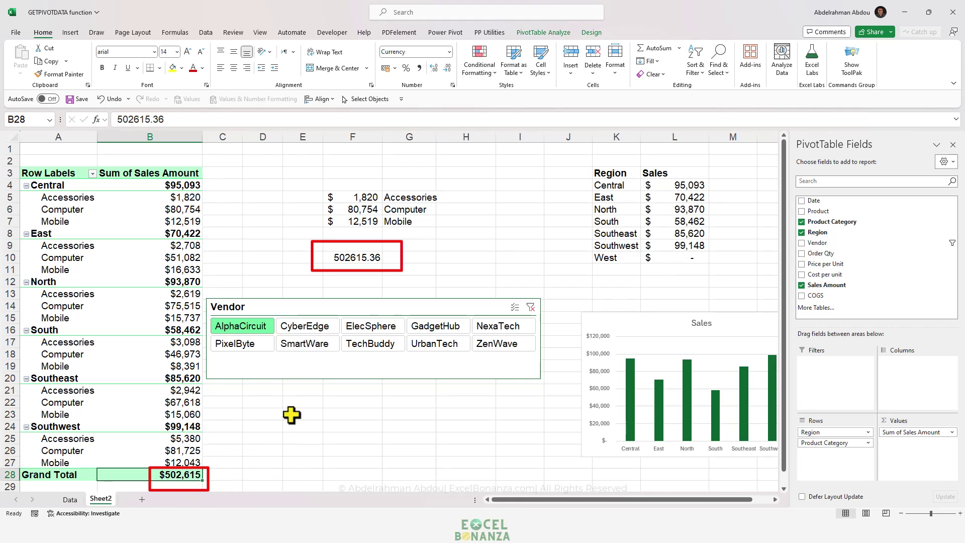
click(356, 260)
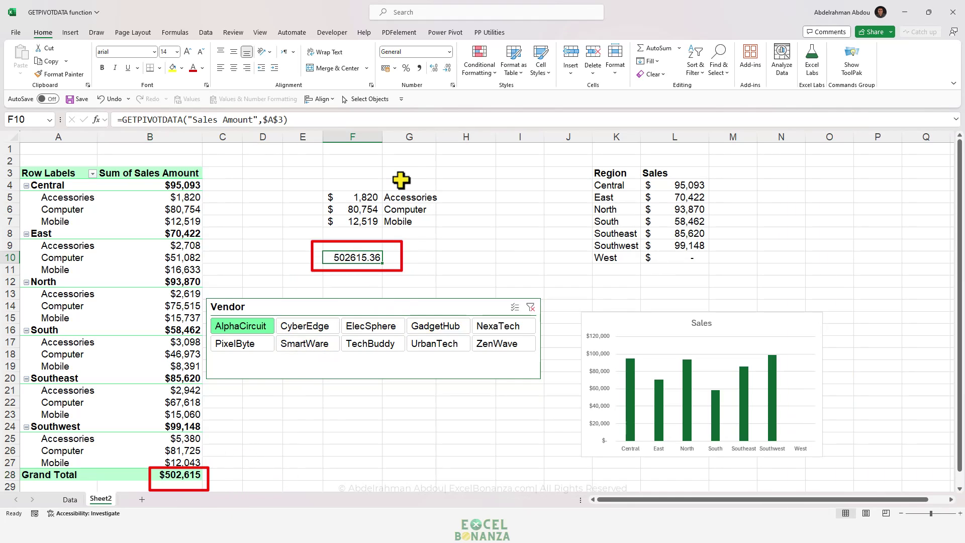
Review the GETPIVOTDATA formulas in F10 and F5 and the category label in G5 without changing them.
click(282, 119)
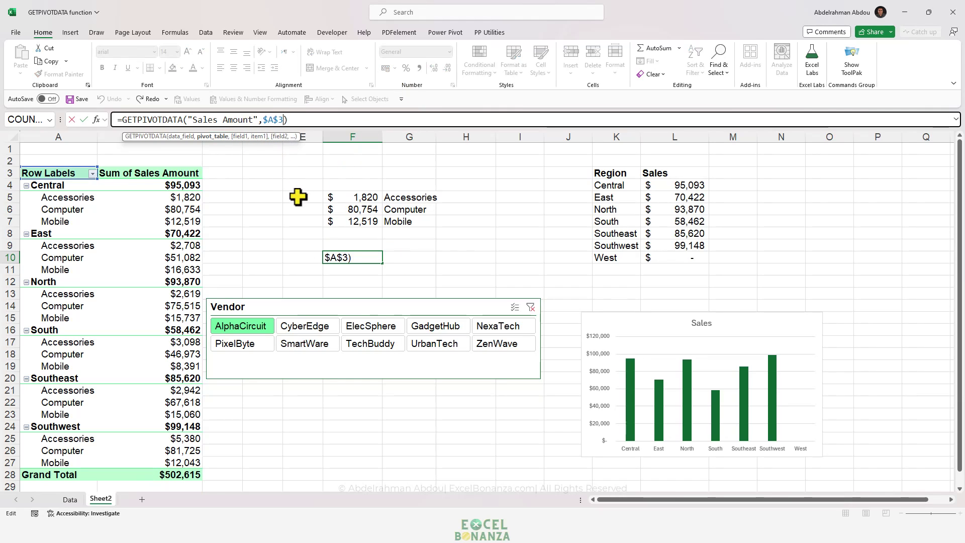
key(Escape)
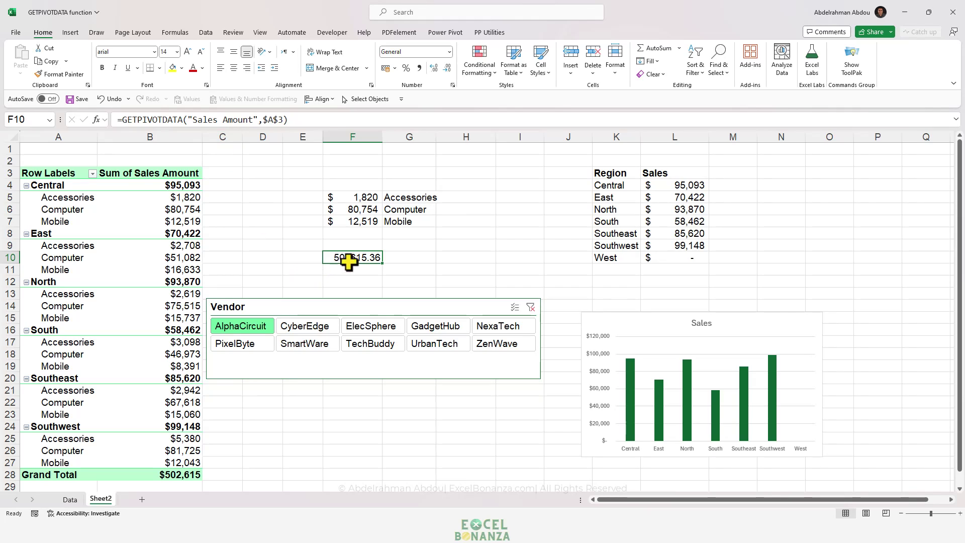
click(413, 199)
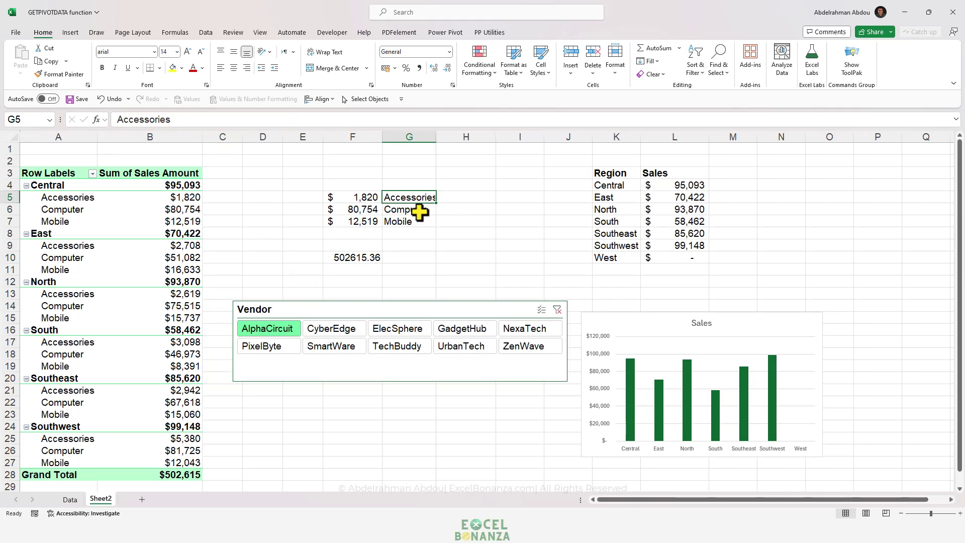
click(373, 199)
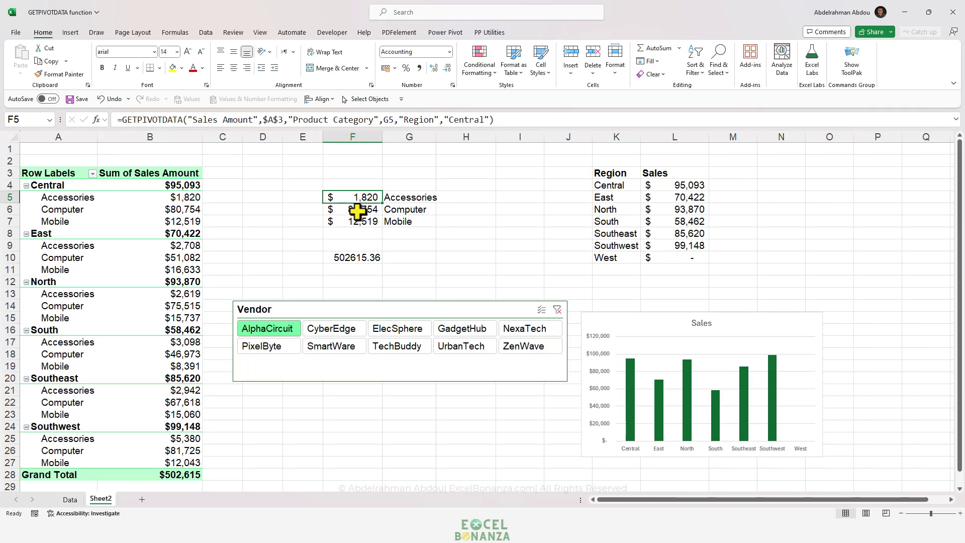
mouse_move(158, 213)
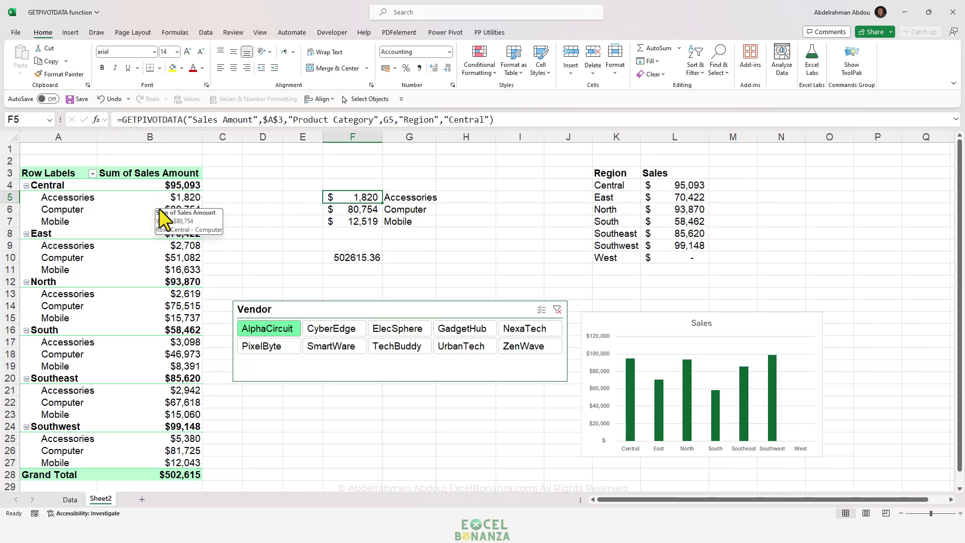
Switch the pivot table's report layout to Tabular Form and repeat all item labels.
click(193, 197)
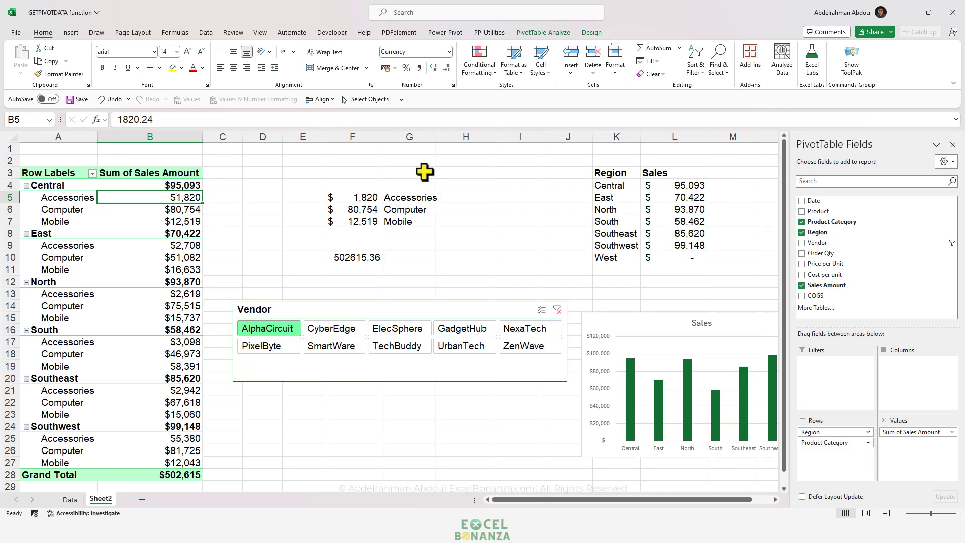
click(592, 33)
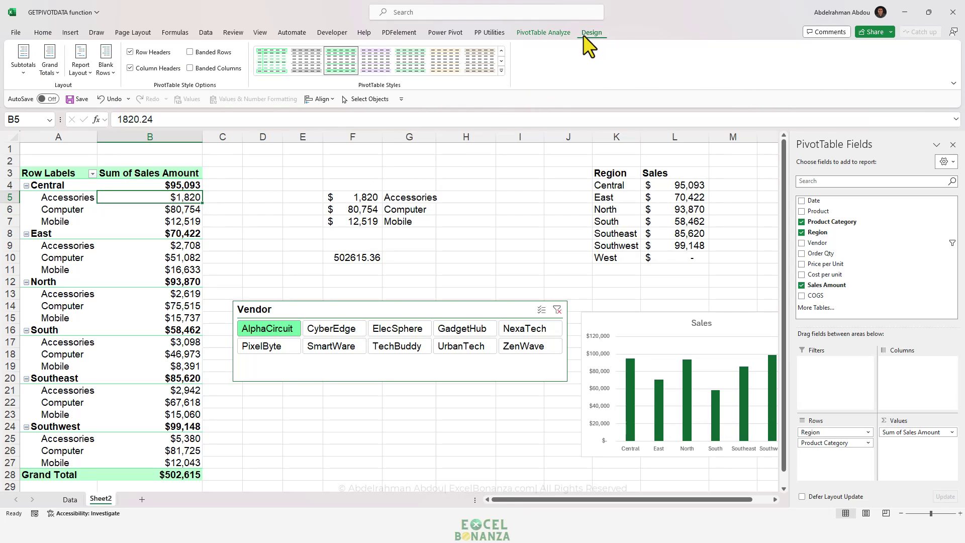
click(82, 70)
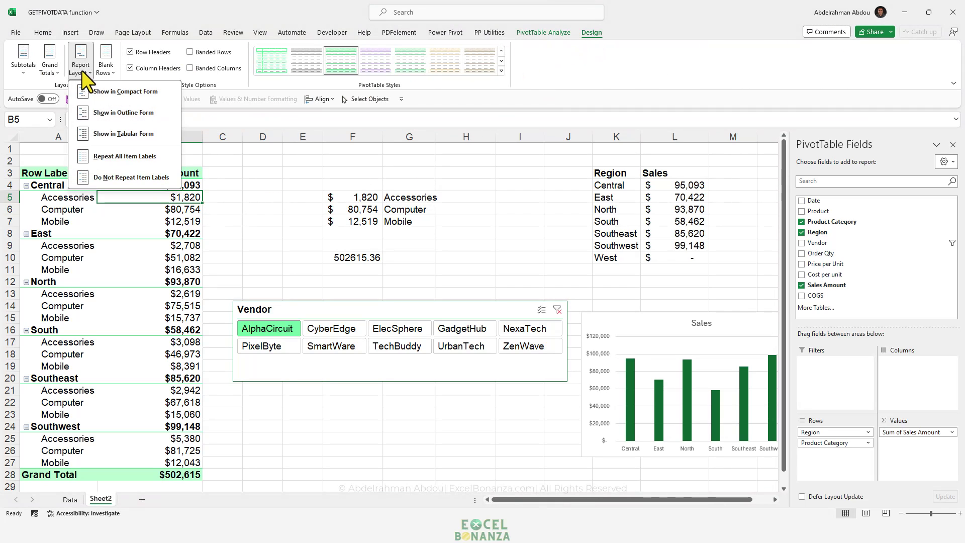
click(110, 132)
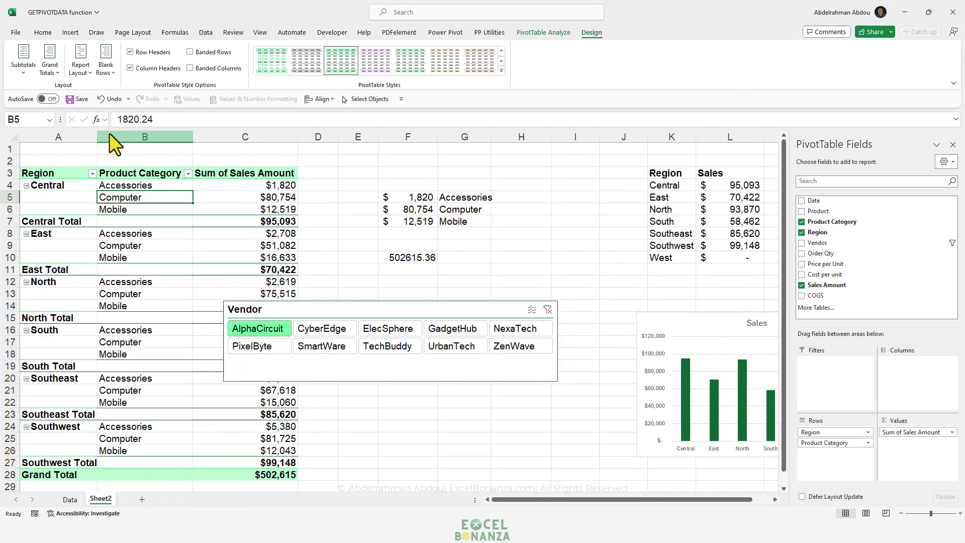
click(81, 68)
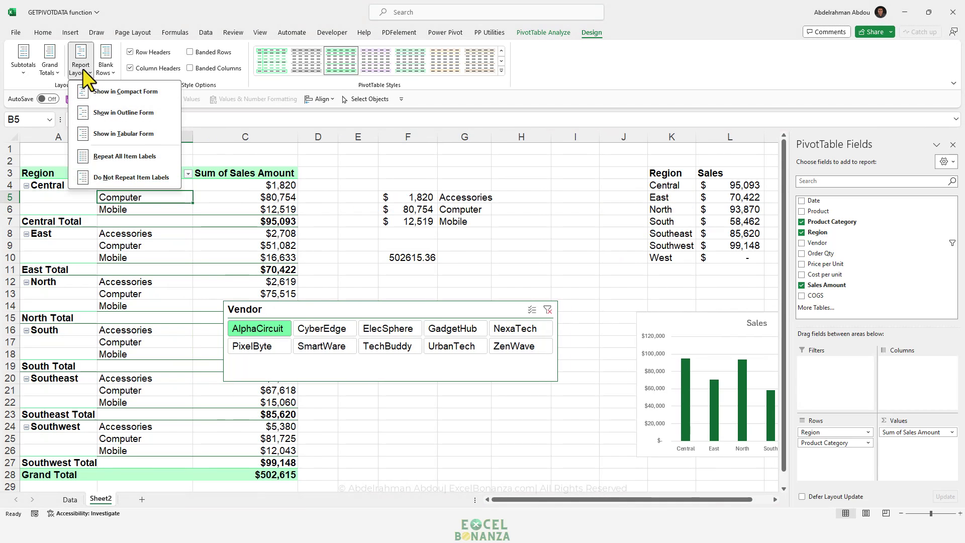
click(108, 156)
click(136, 220)
click(141, 246)
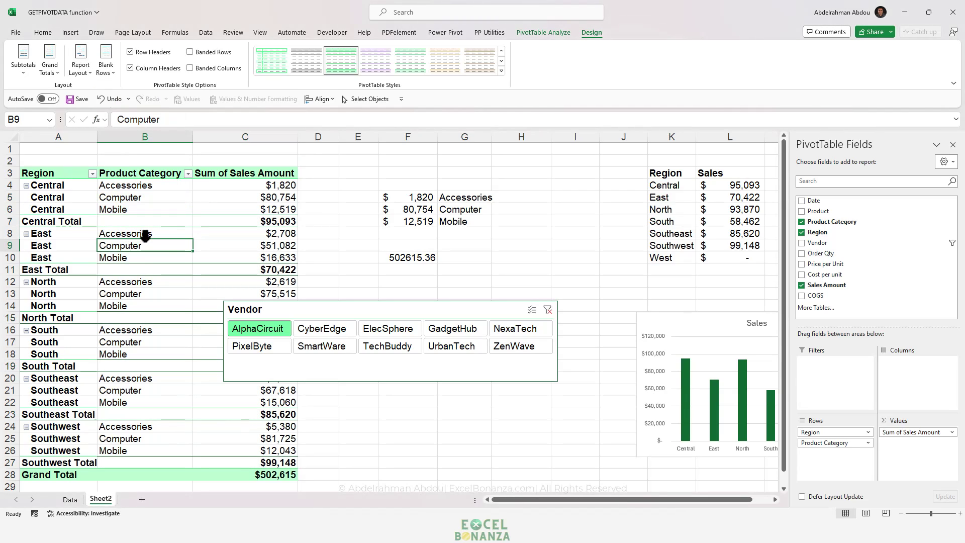